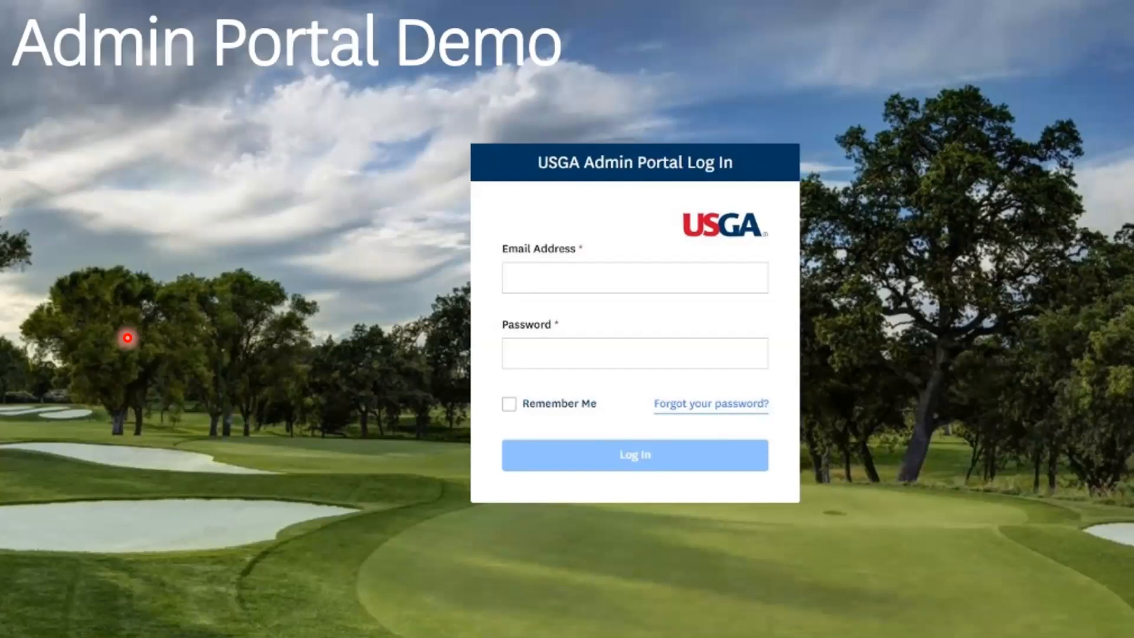
pyautogui.press('Right')
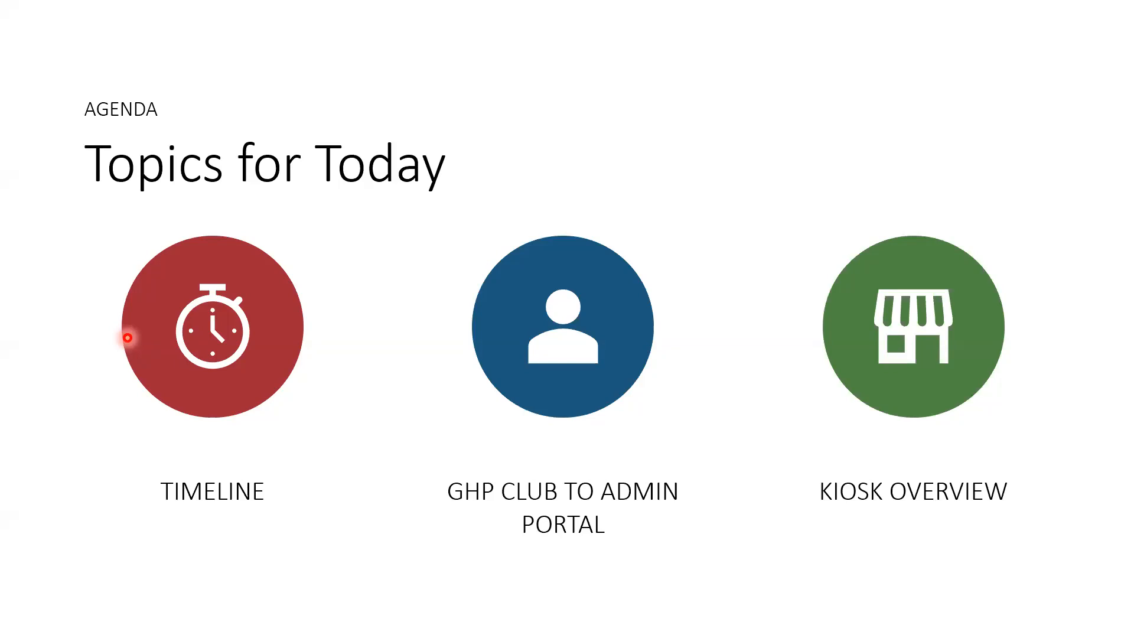
pyautogui.click(127, 338)
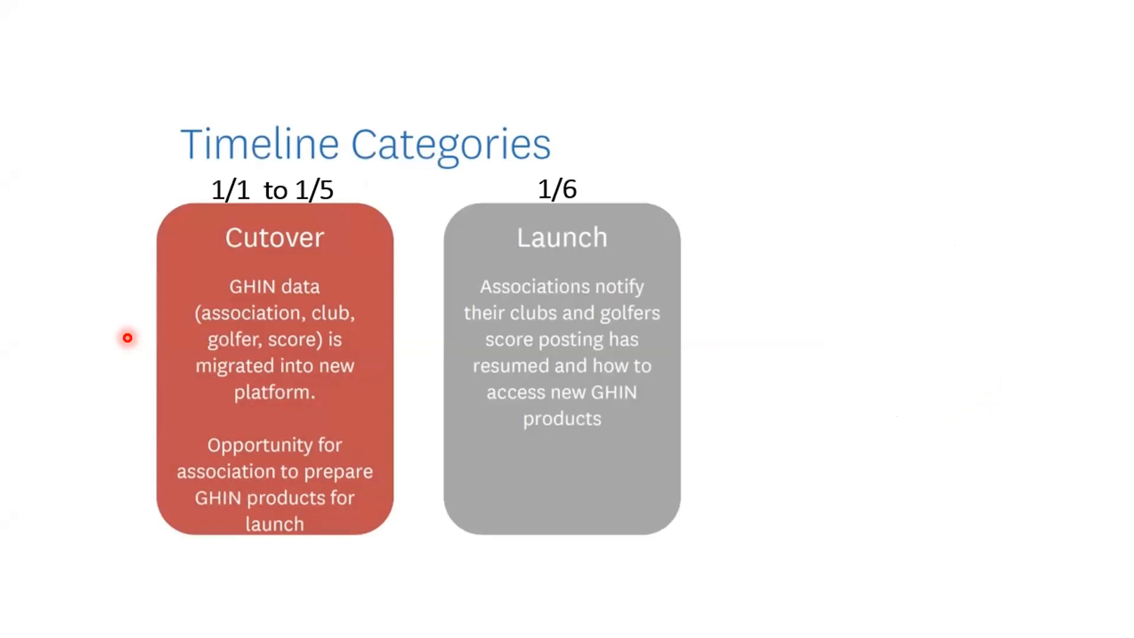
pyautogui.press('Right')
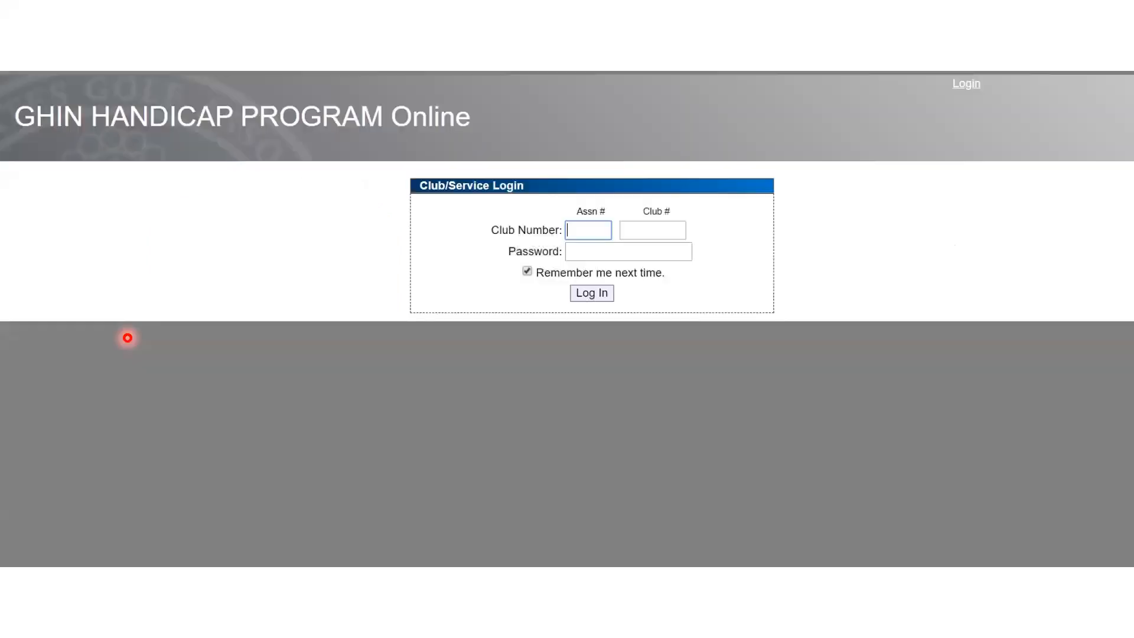
pyautogui.press('Left')
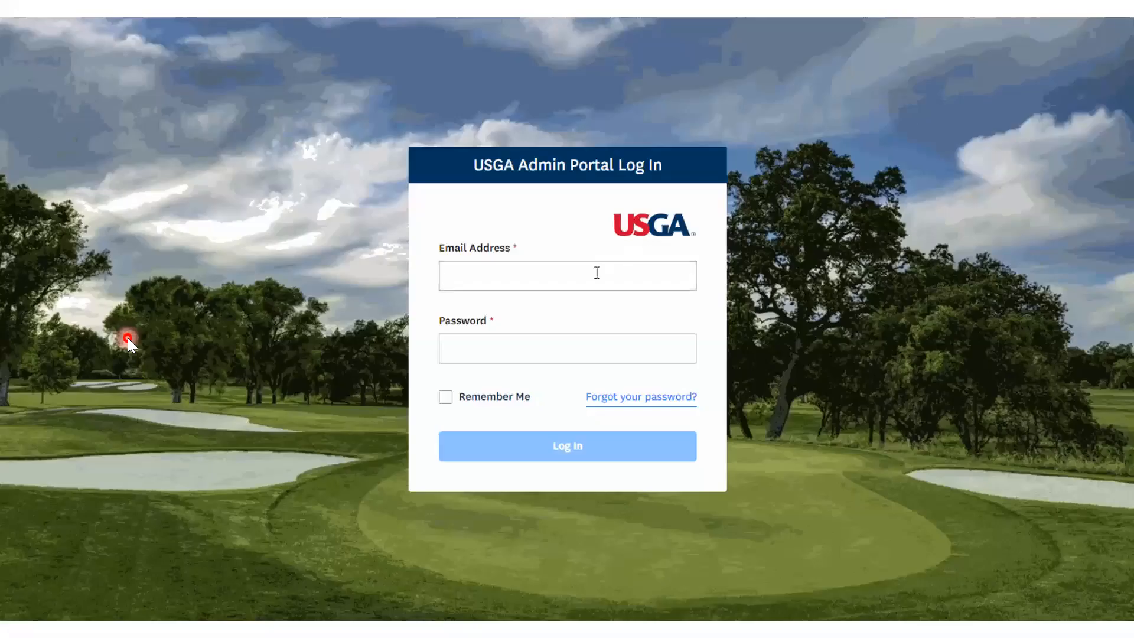
# Log in to the USGA Admin Portal with the account e-mail address and the account password
pyautogui.click(597, 273)
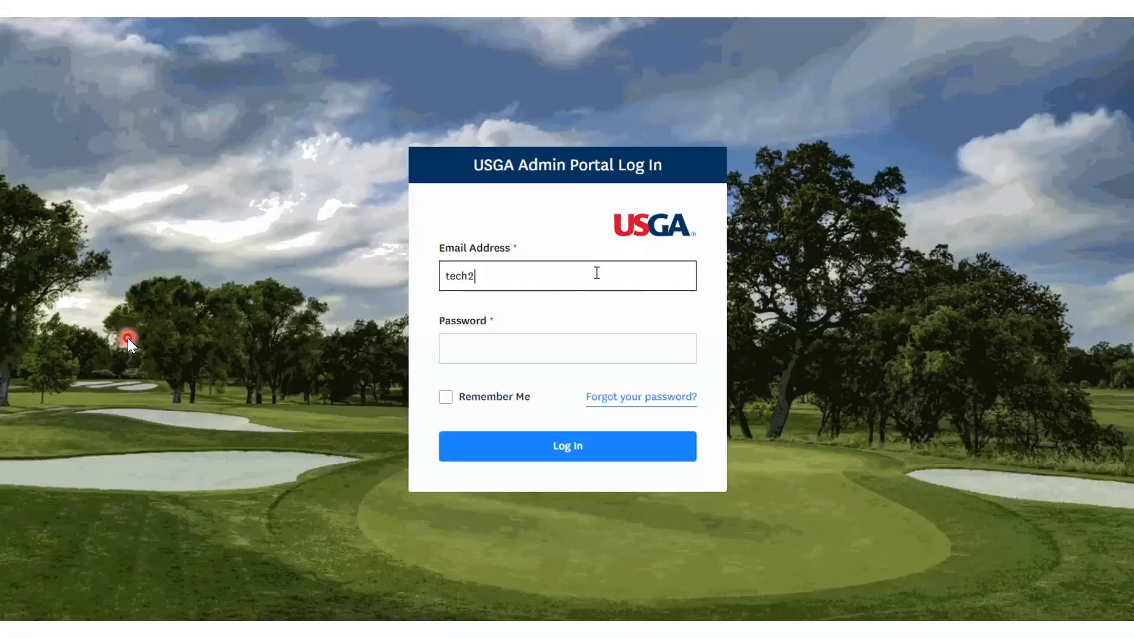
pyautogui.press('Tab')
pyautogui.write('••••••••••')
pyautogui.press('Return')
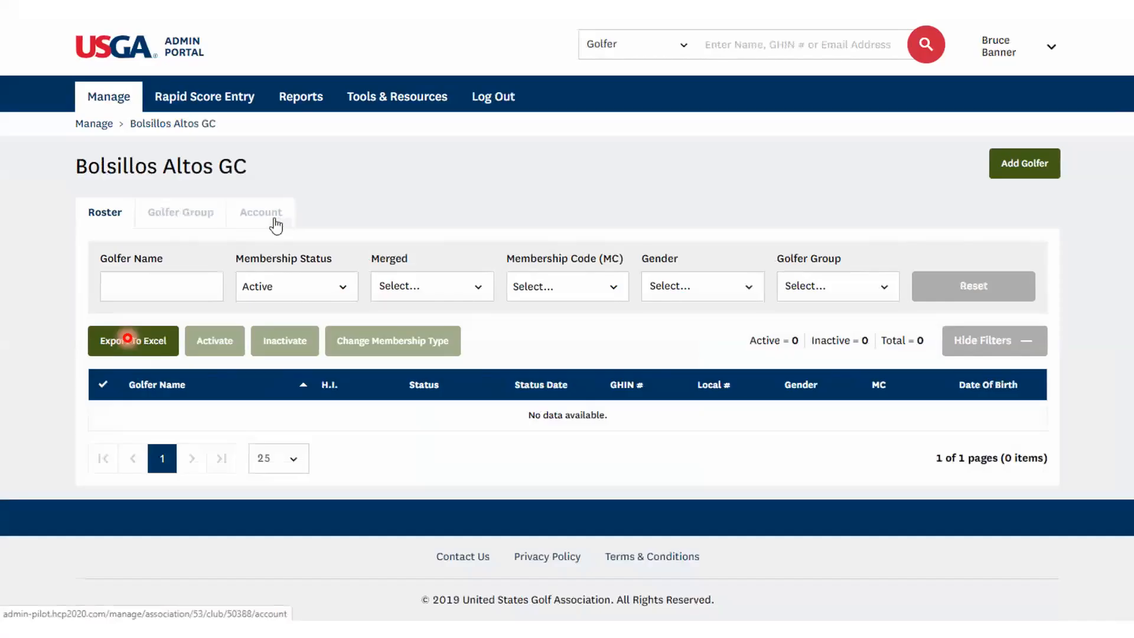
# Start adding a user under the Bolsillos Altos GC account's user management and enter the new user's e-mail address
pyautogui.click(273, 219)
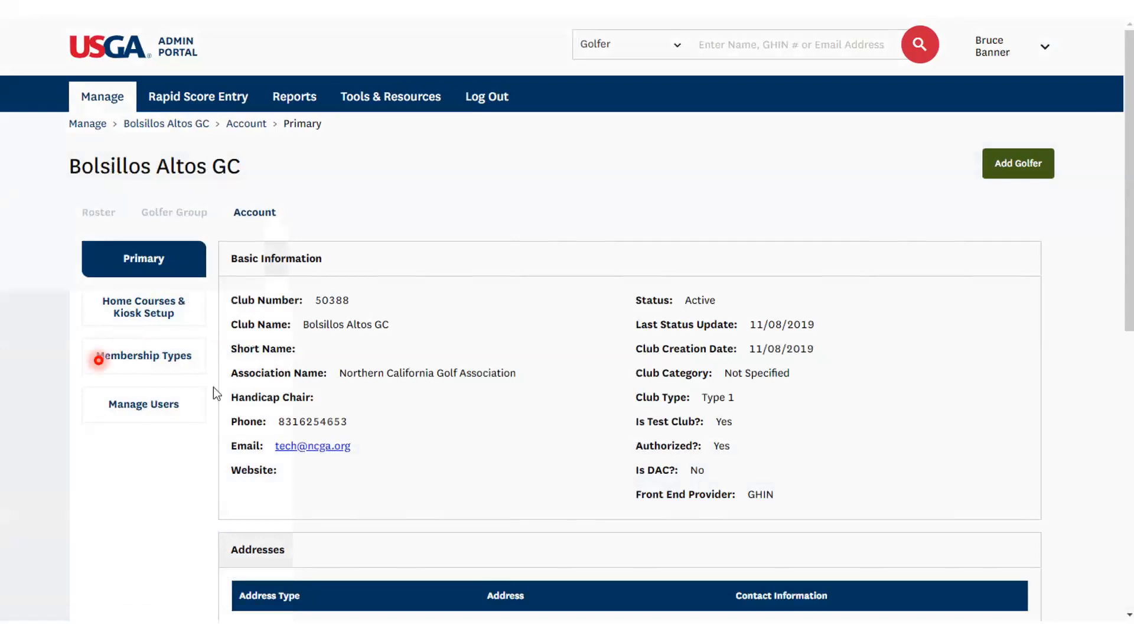
pyautogui.click(132, 413)
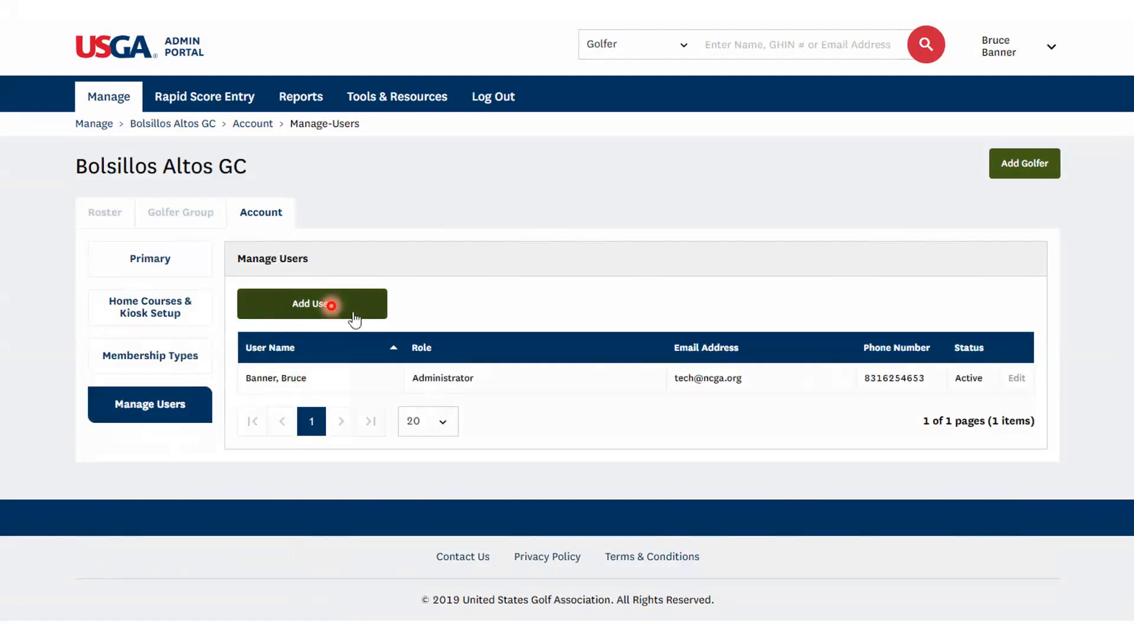
pyautogui.click(310, 314)
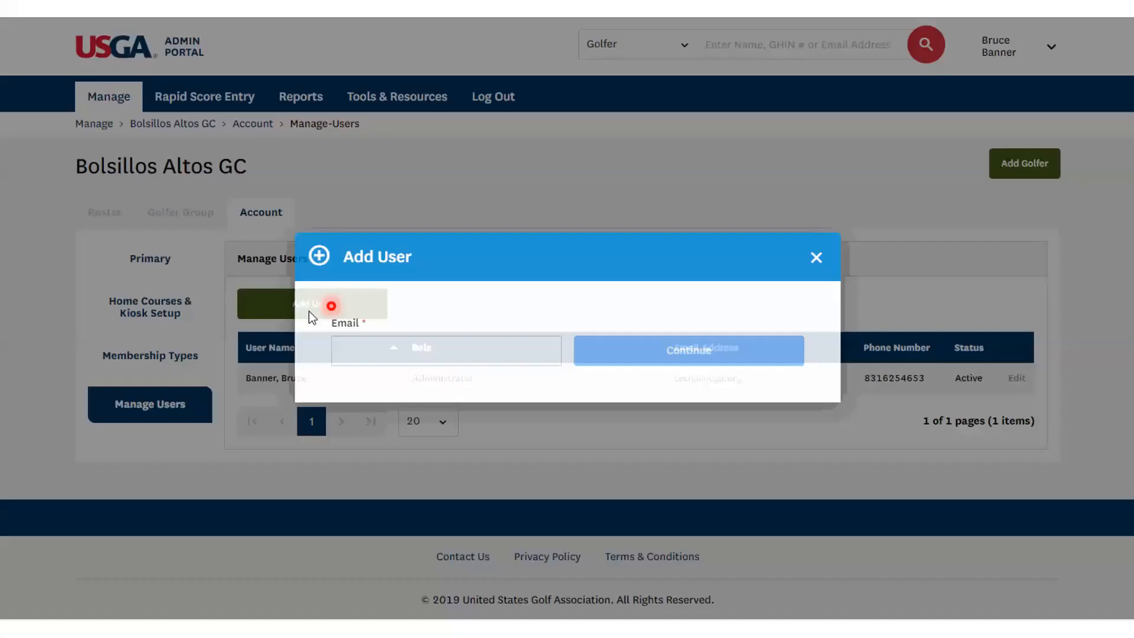
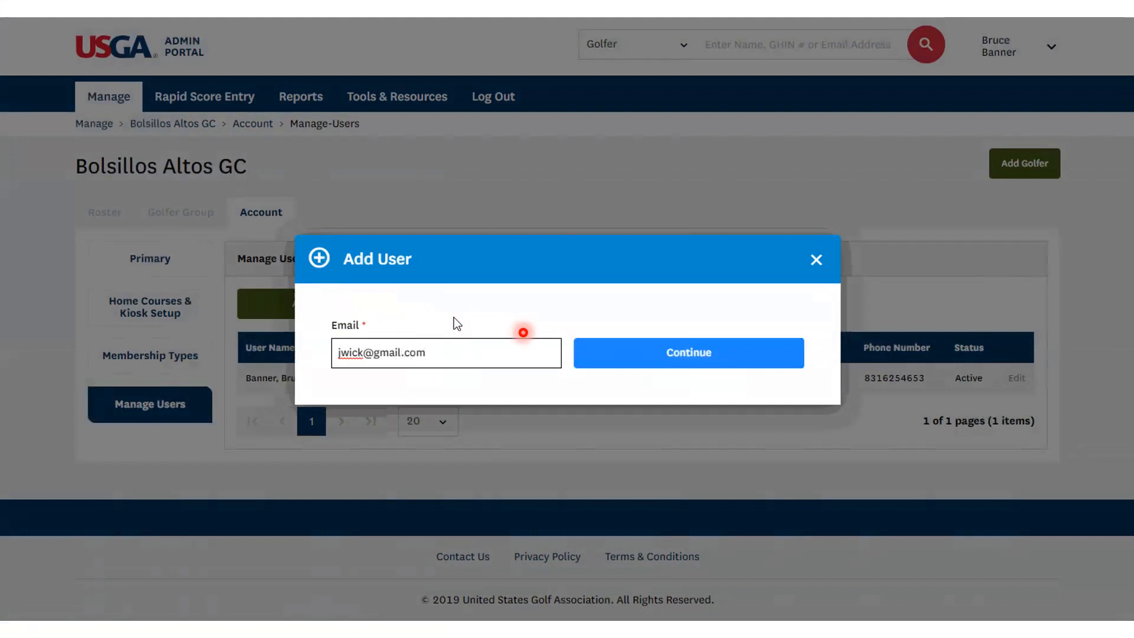
pyautogui.click(666, 353)
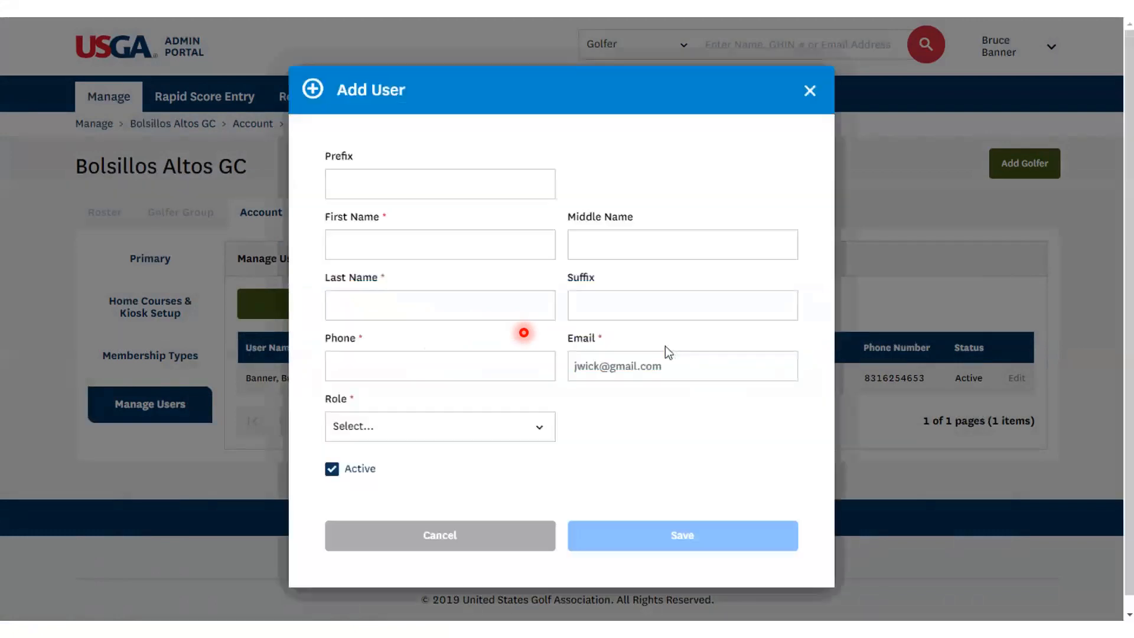
# Fill in the new user's first name, last name and phone number, and assign the Administrator role
pyautogui.click(472, 248)
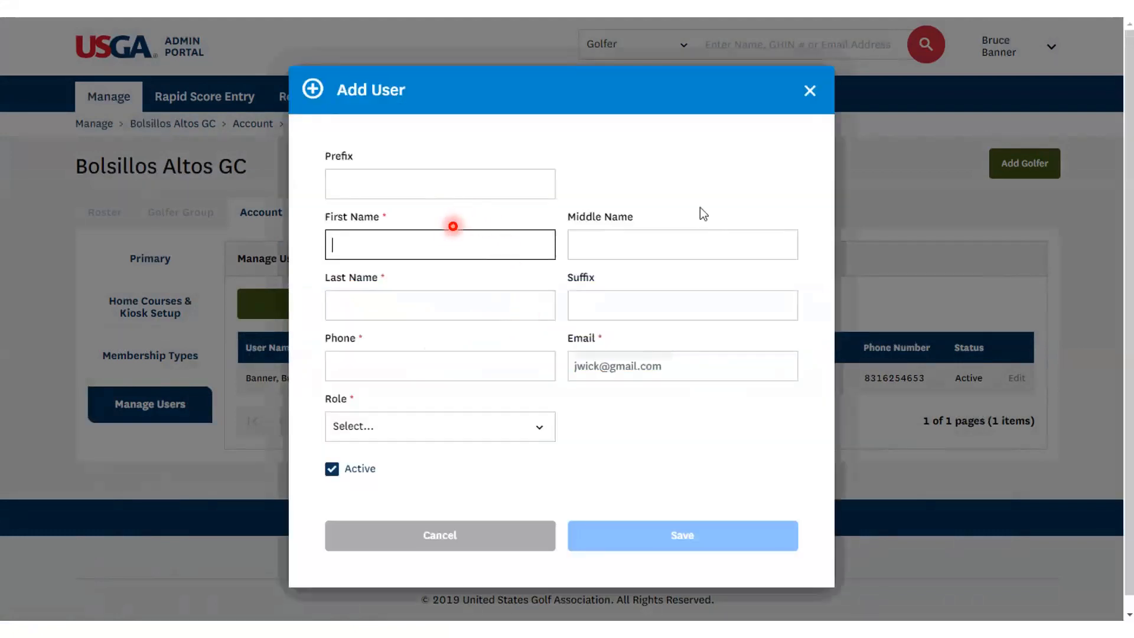
pyautogui.write('John')
pyautogui.press('Tab')
pyautogui.press('Tab')
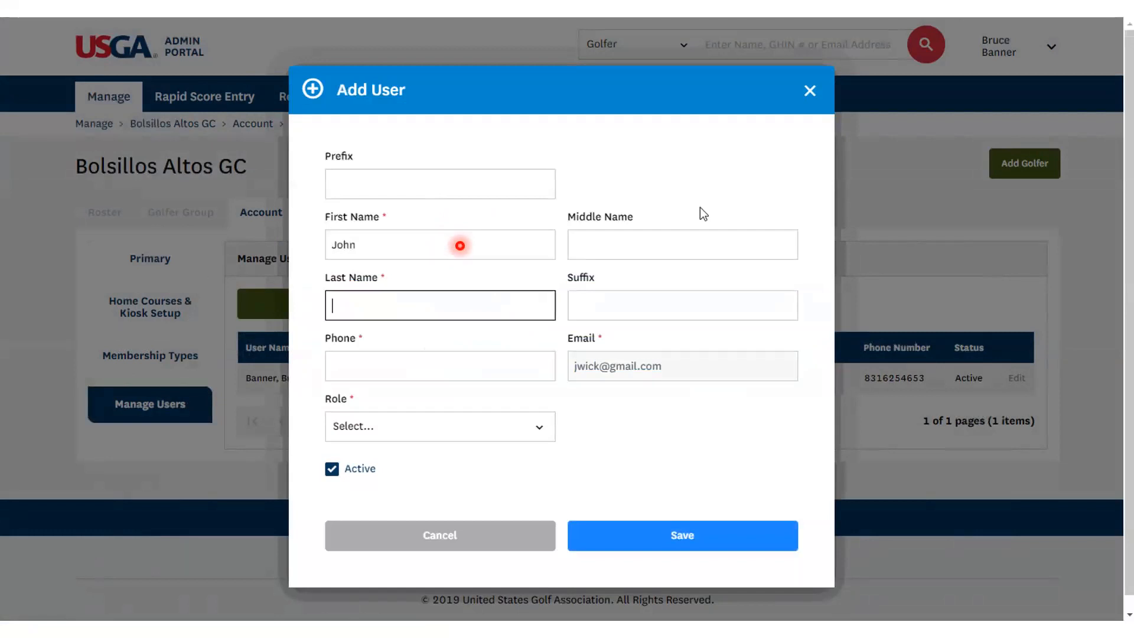
pyautogui.write('Wick')
pyautogui.press('Tab')
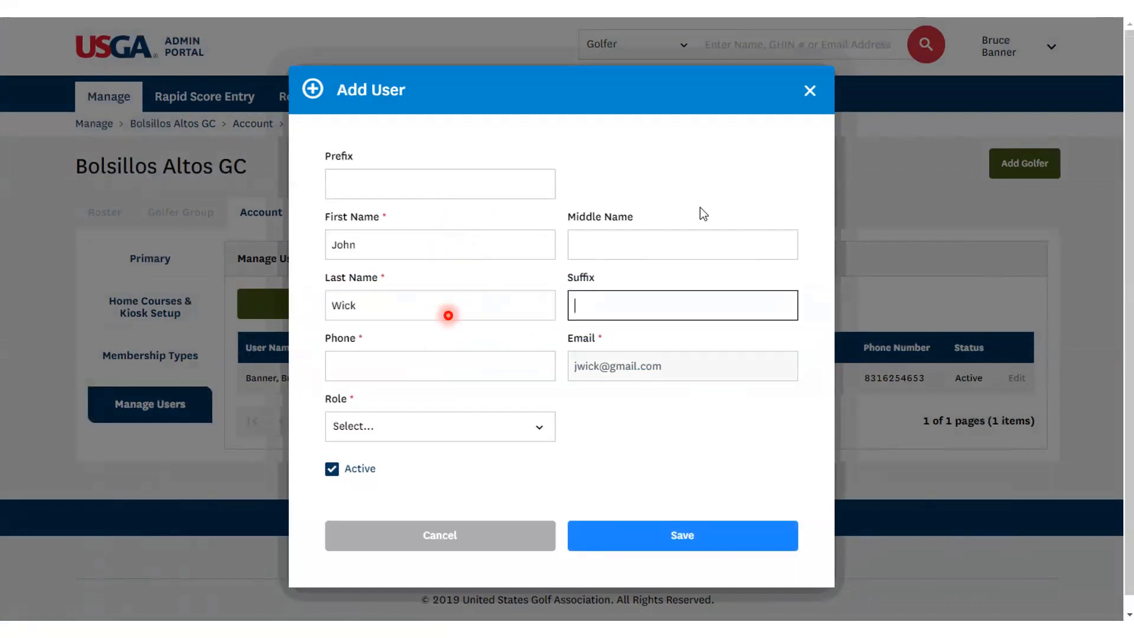
pyautogui.press('Tab')
pyautogui.write('831')
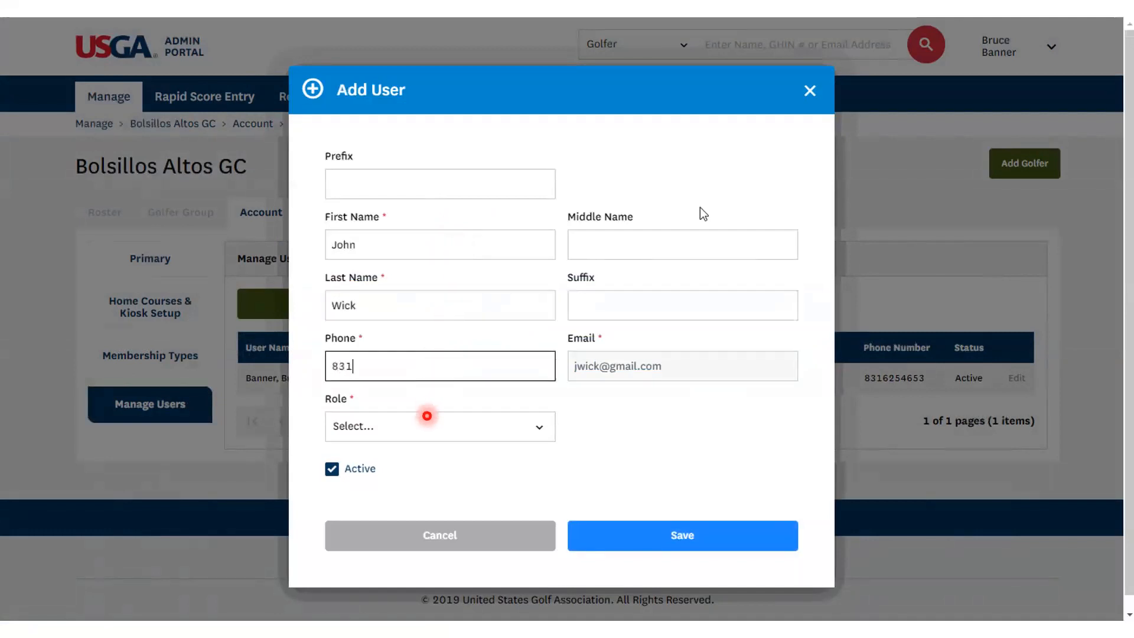
pyautogui.write('-555-5555')
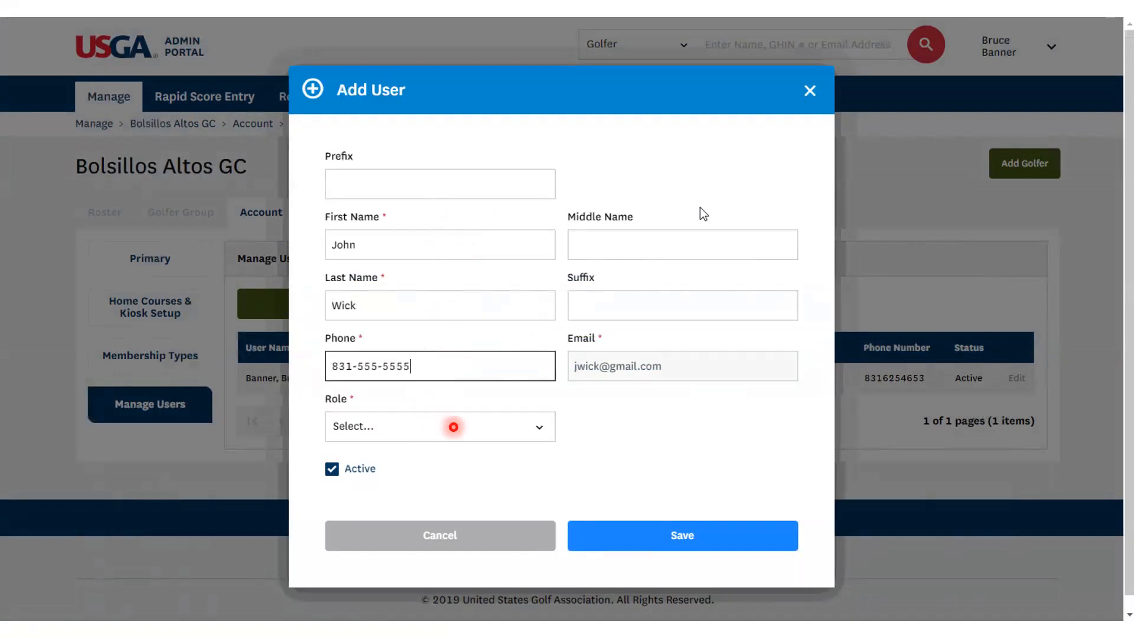
pyautogui.click(505, 420)
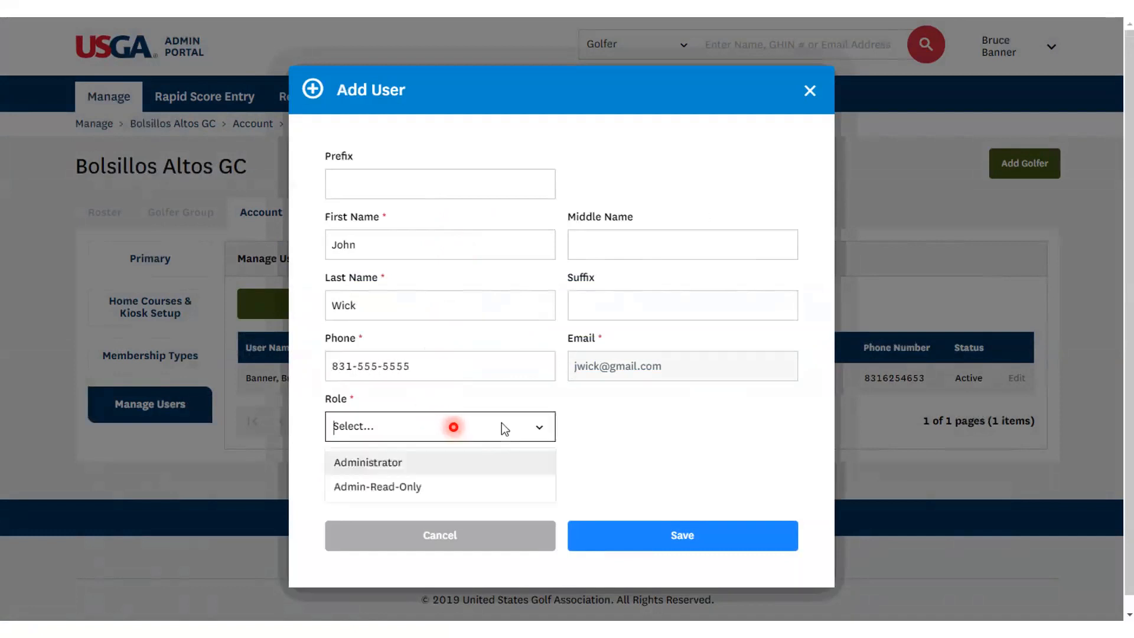
pyautogui.click(375, 467)
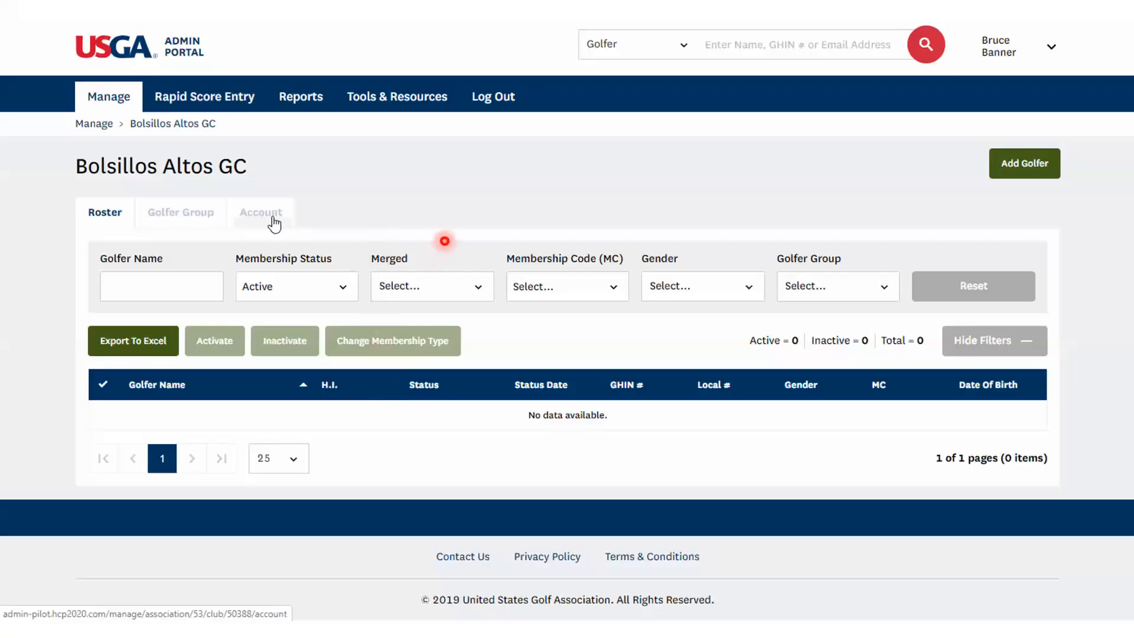
pyautogui.click(274, 223)
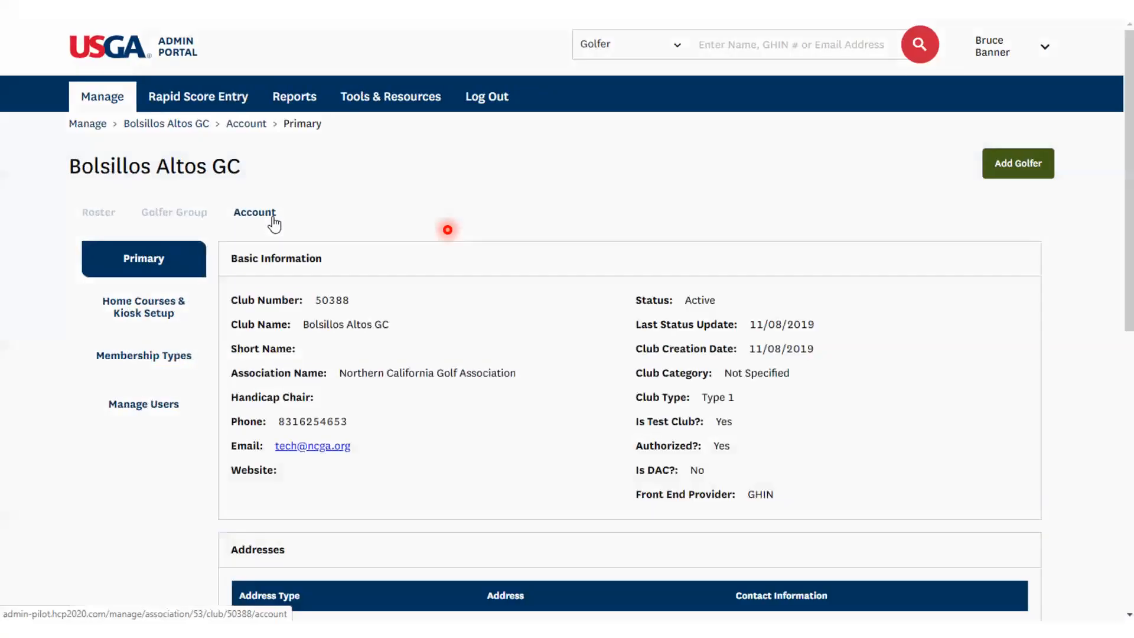
pyautogui.click(131, 418)
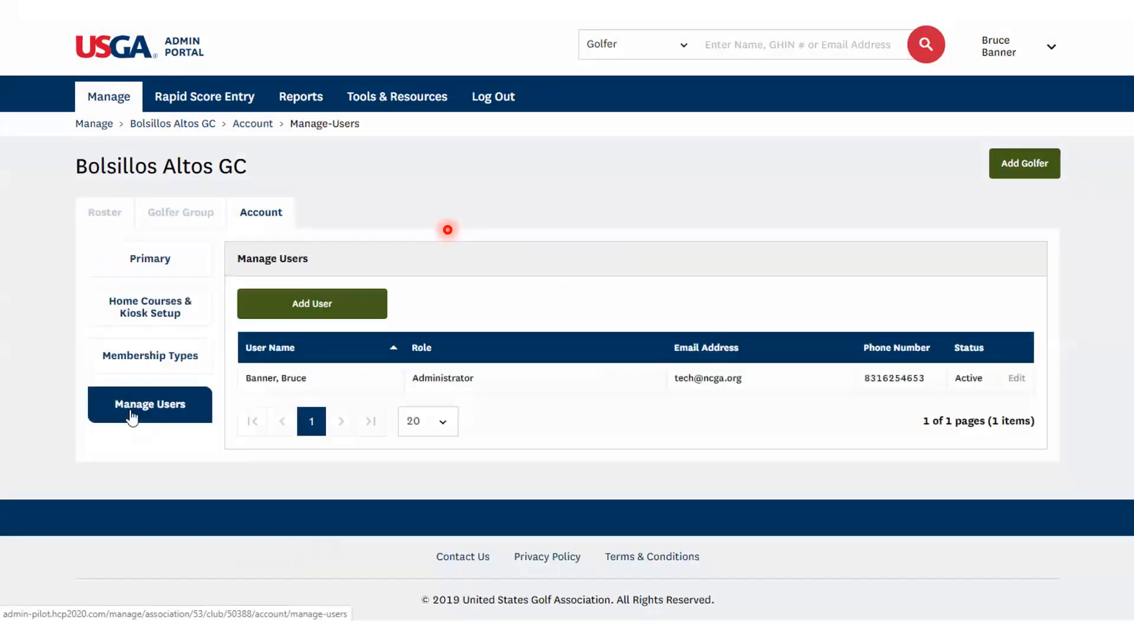
pyautogui.click(308, 319)
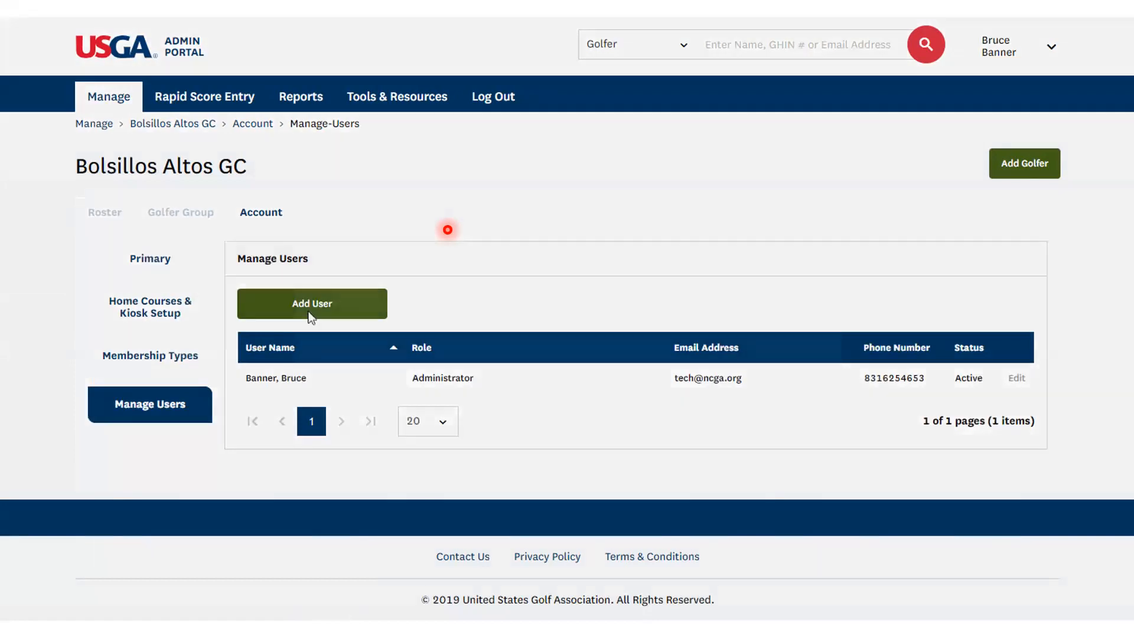
pyautogui.click(344, 348)
pyautogui.write('jwic')
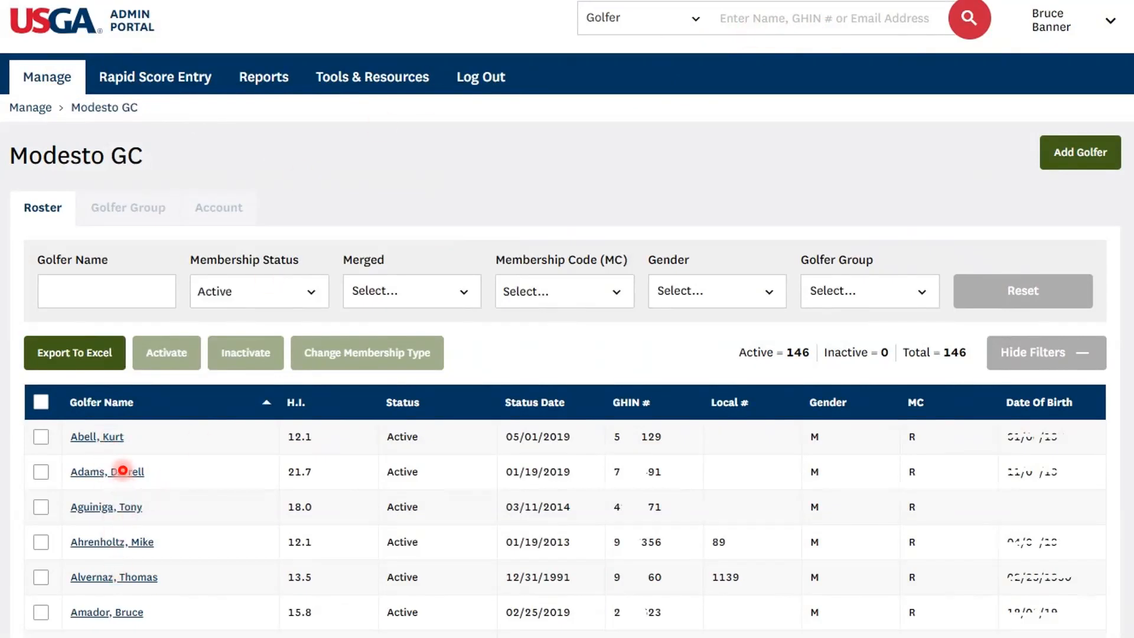
pyautogui.click(123, 470)
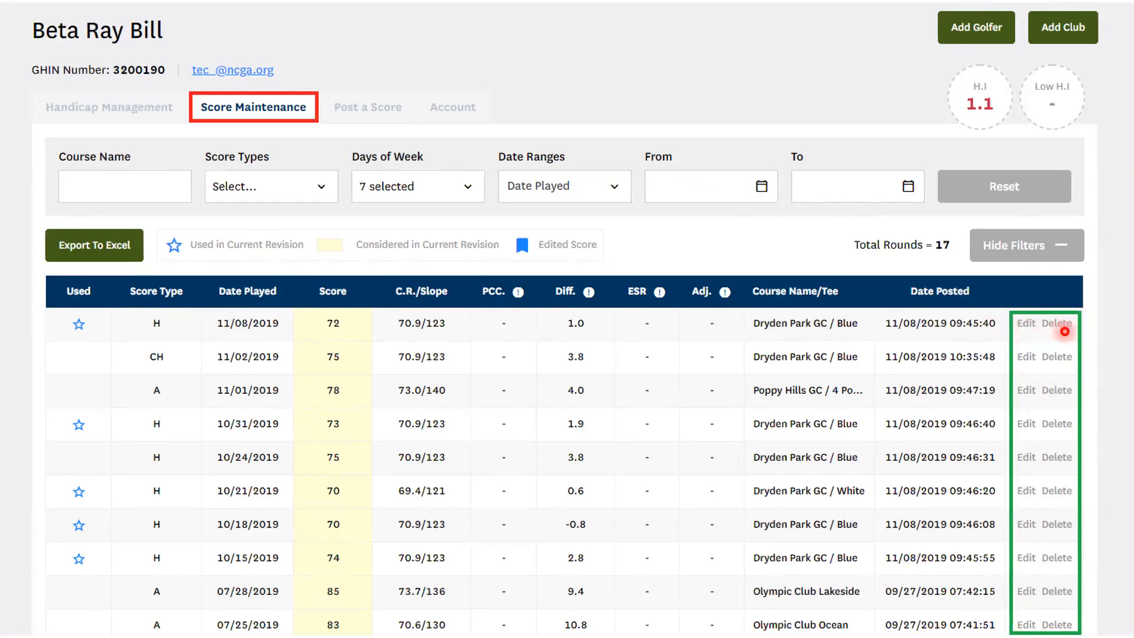
pyautogui.click(1026, 328)
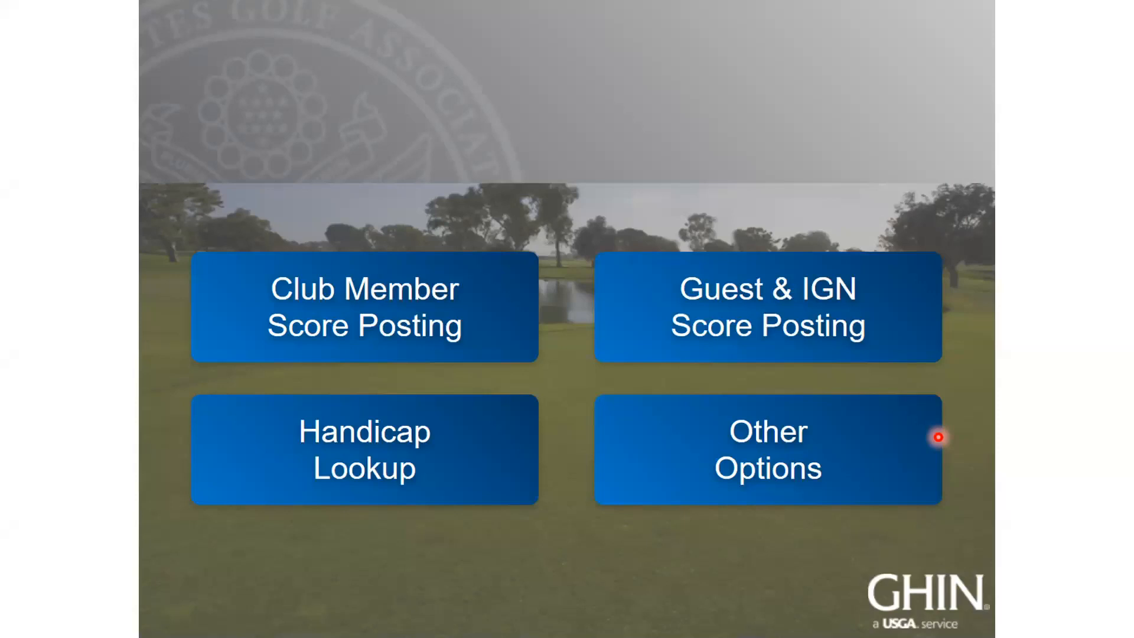
pyautogui.press('Right')
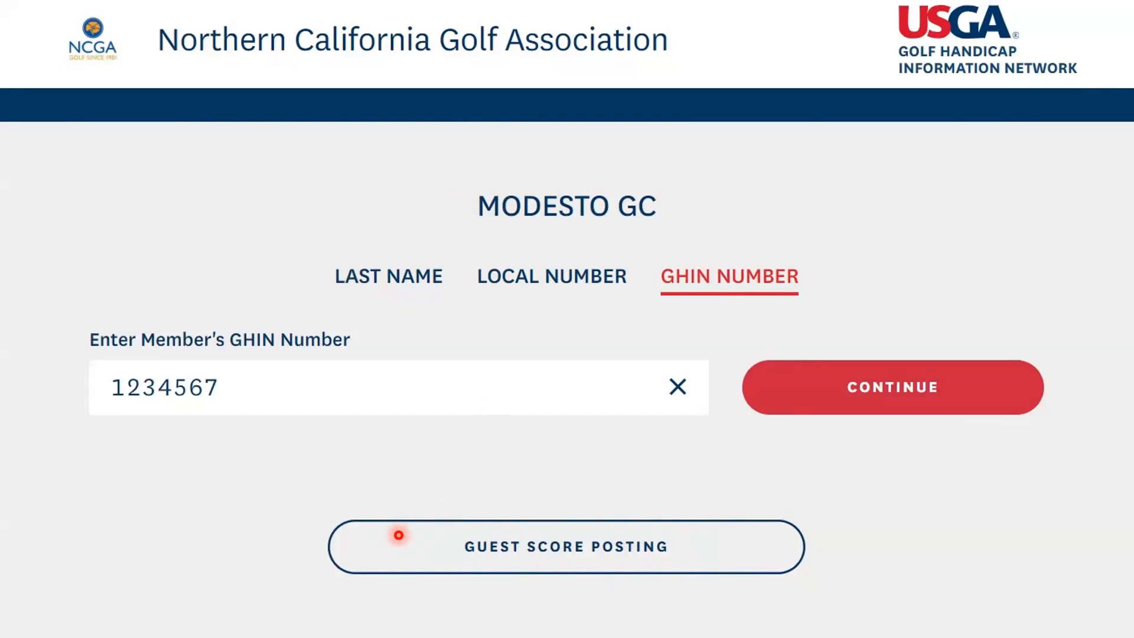
pyautogui.press('Right')
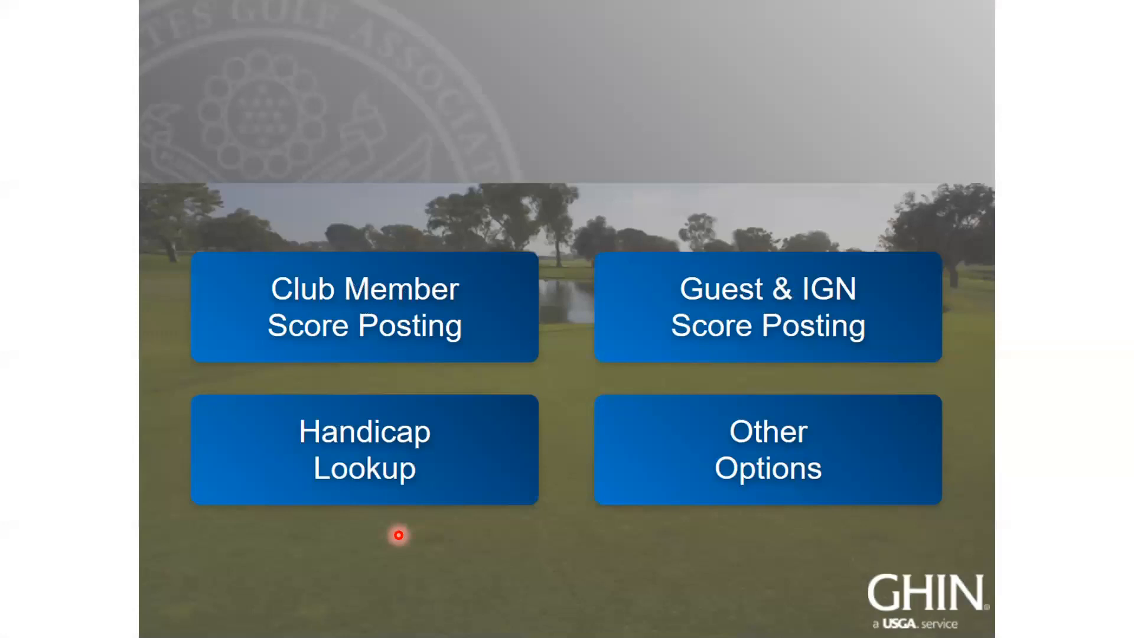
pyautogui.press('Left')
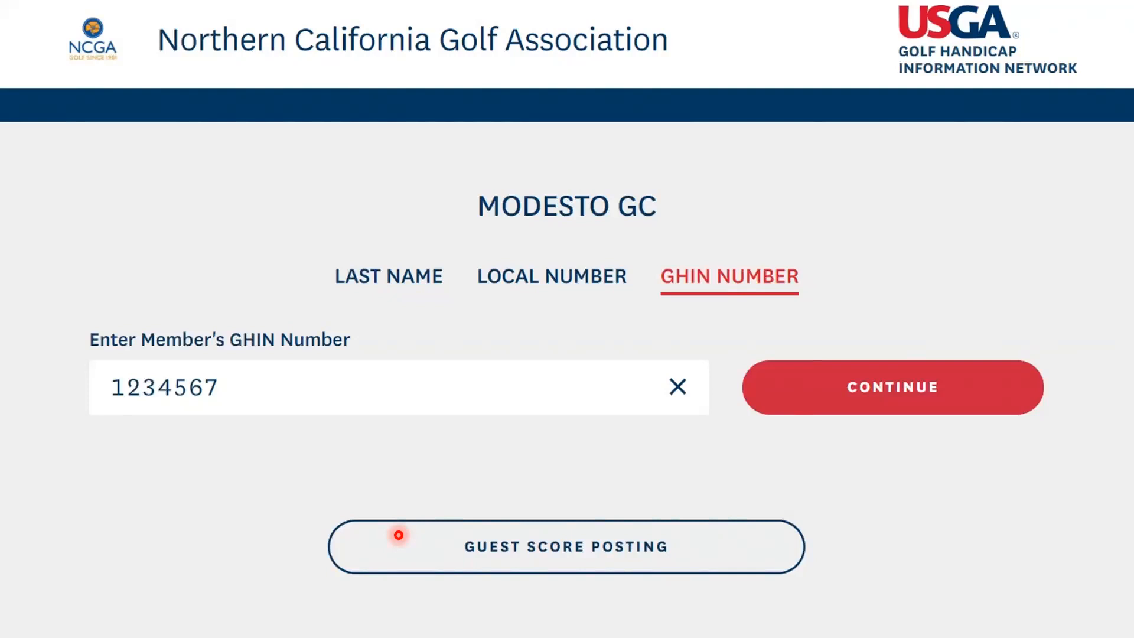
pyautogui.press('Right')
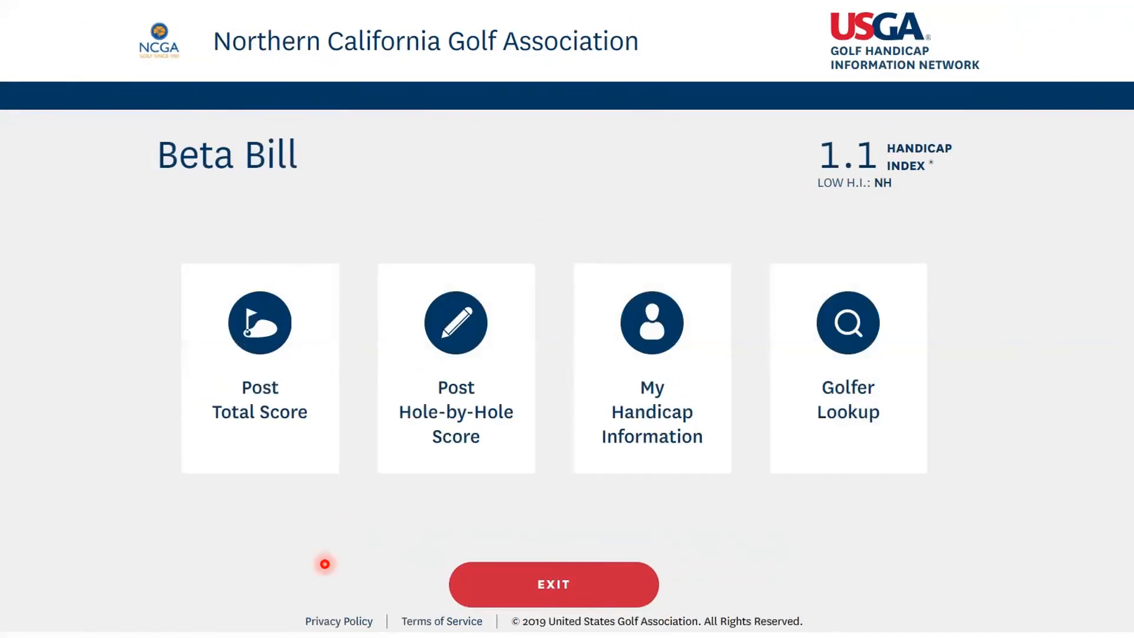
# Start a total score posting for 18 holes from the Blue tees, with November 10, 2019 as the date played
pyautogui.click(266, 437)
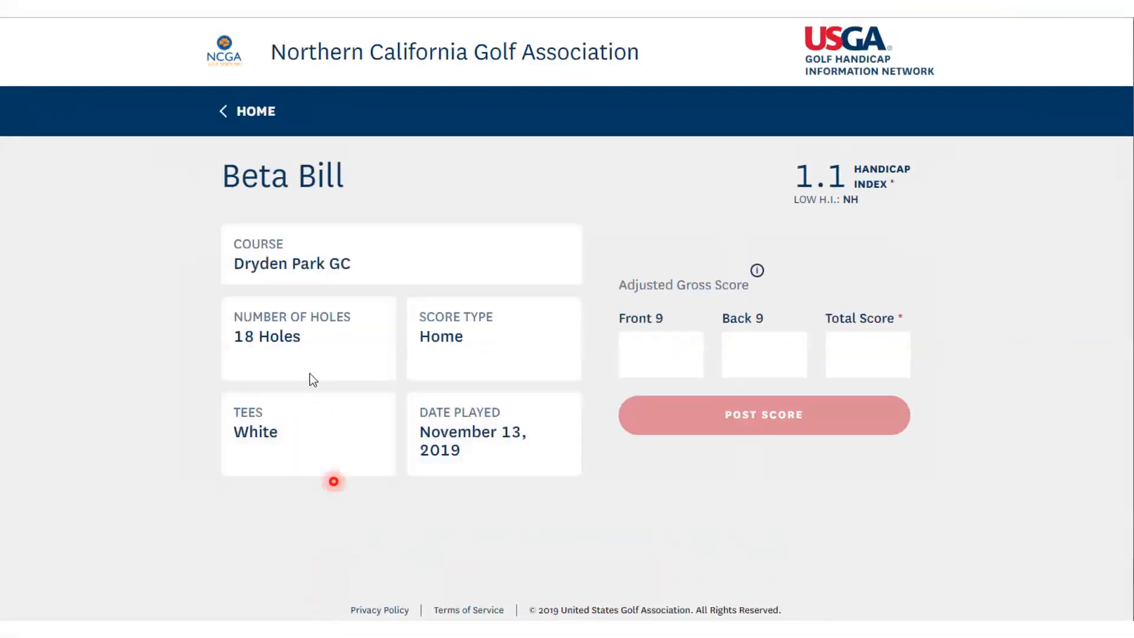
pyautogui.click(306, 358)
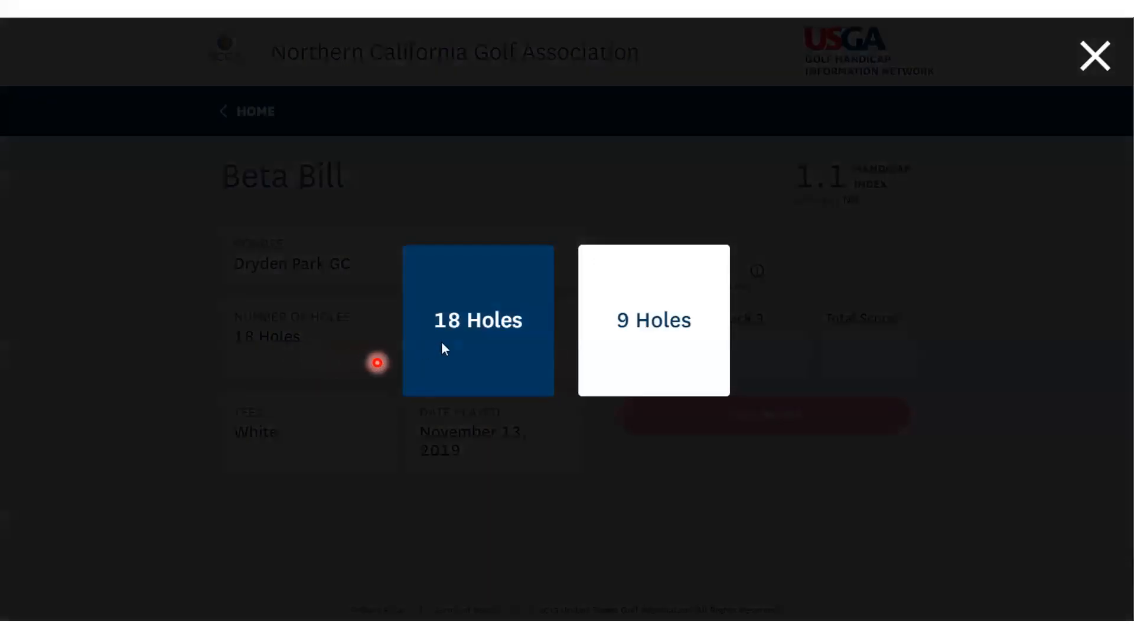
pyautogui.click(444, 348)
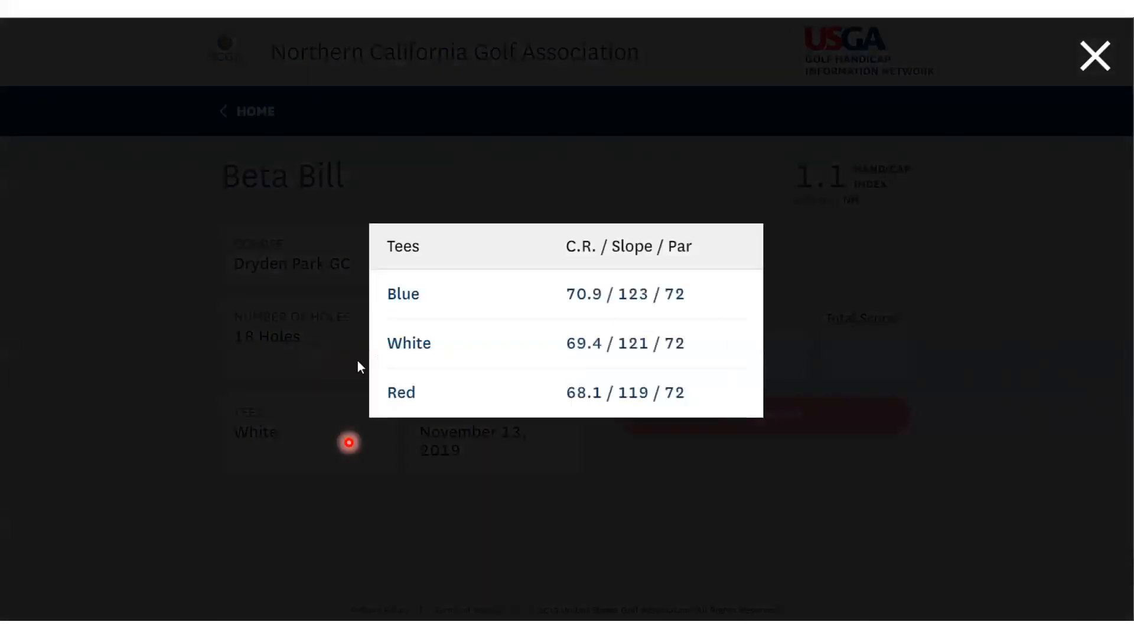
pyautogui.click(420, 299)
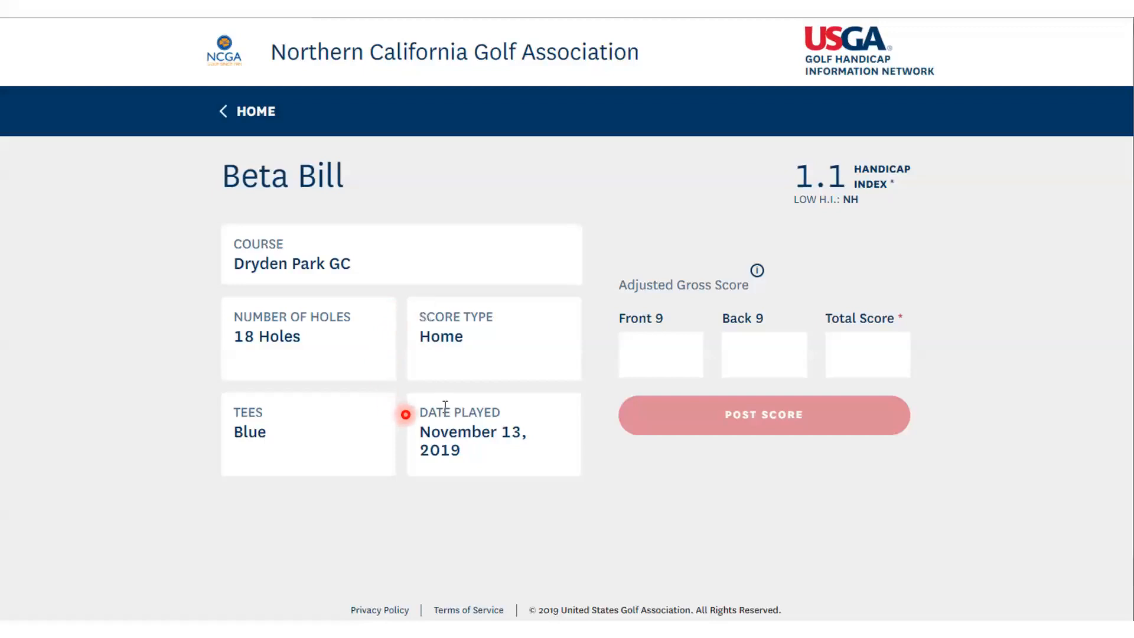
pyautogui.click(492, 450)
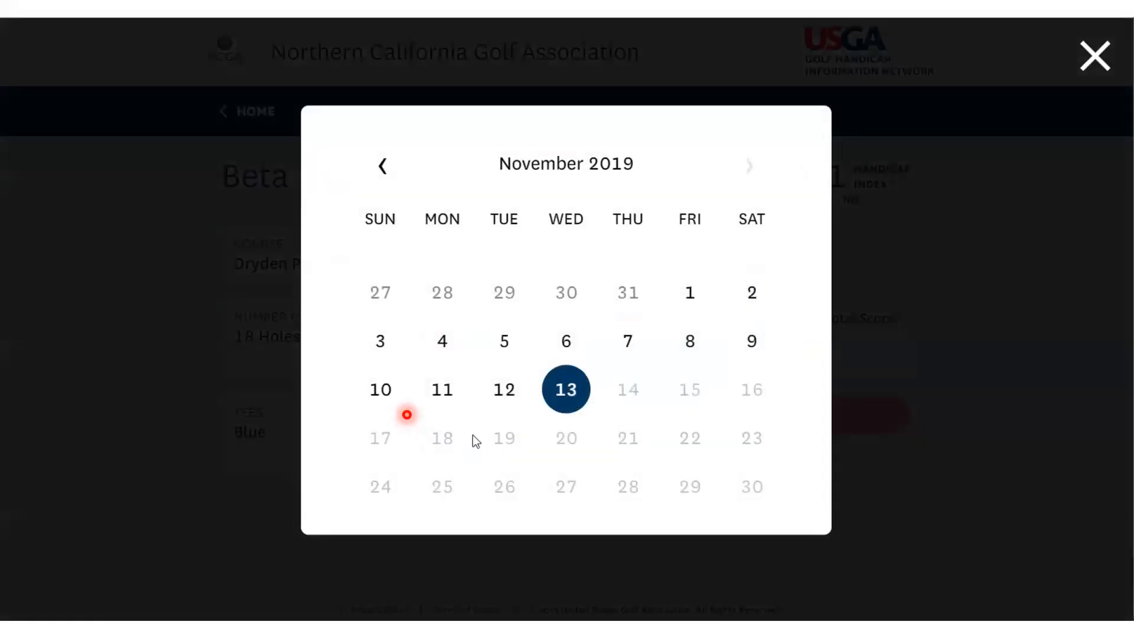
pyautogui.click(387, 392)
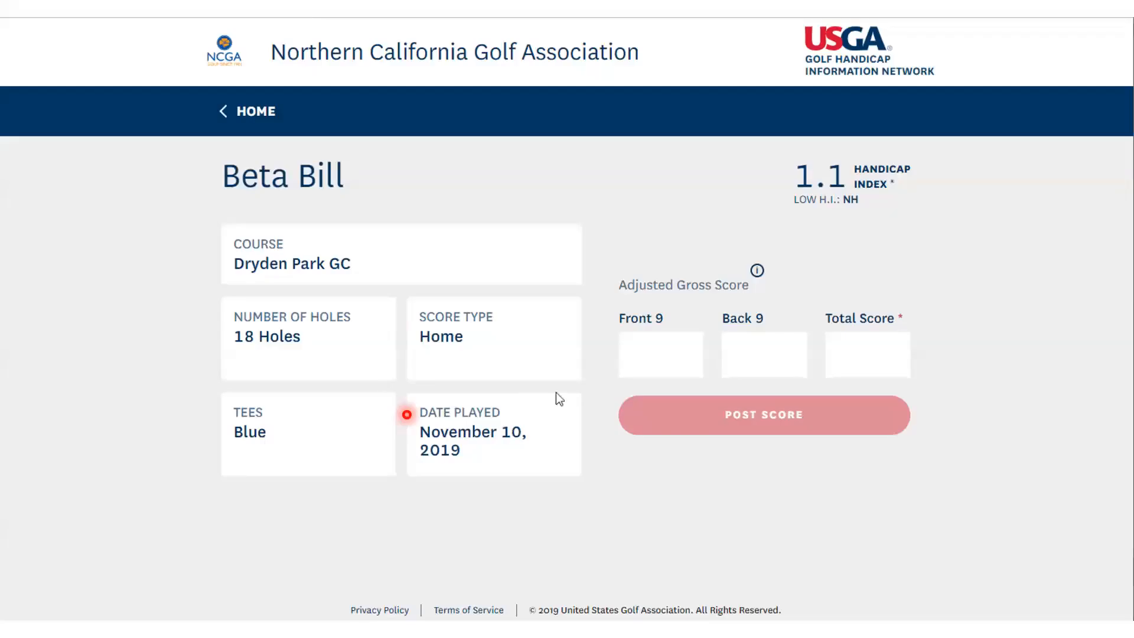
# Enter 35 for the front 9 and 37 for the back 9, and post the score
pyautogui.click(635, 358)
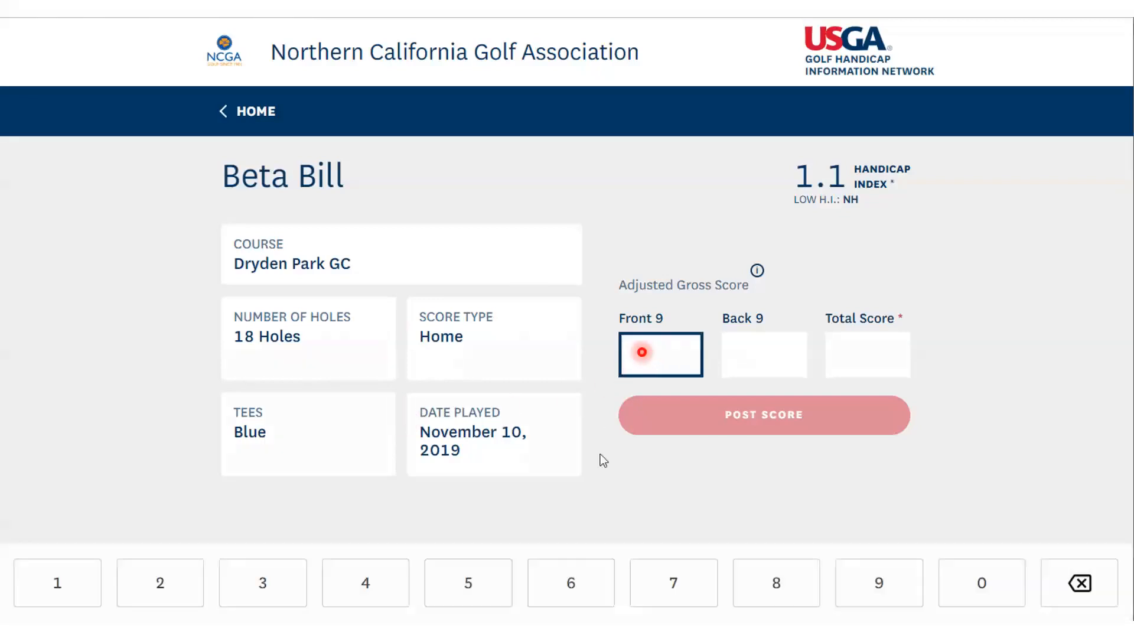
pyautogui.write('35')
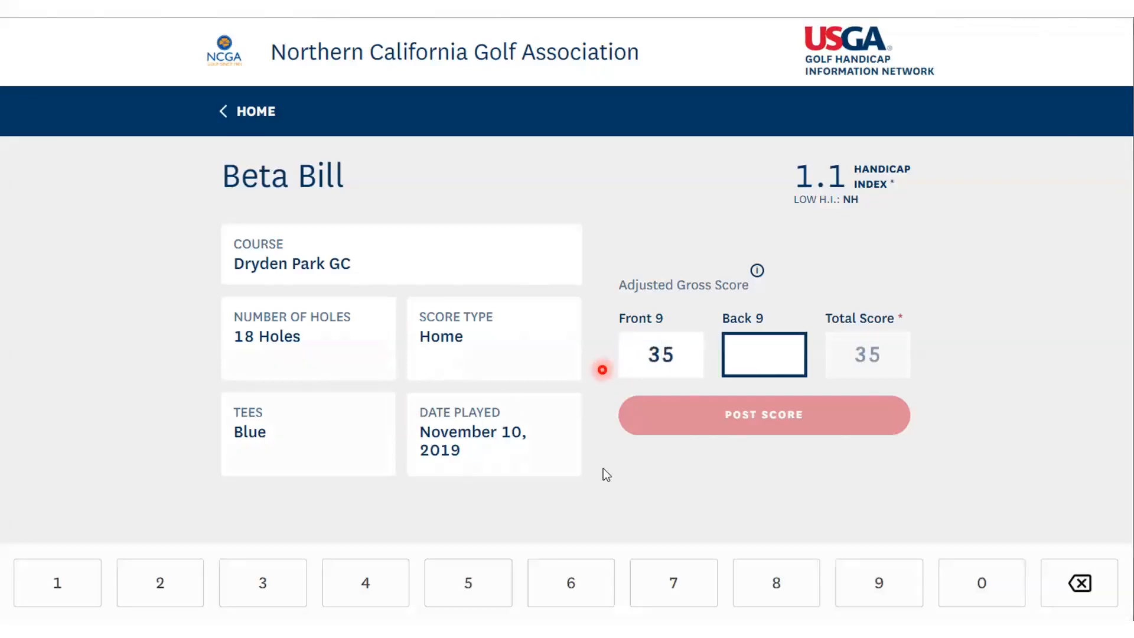
pyautogui.write('37')
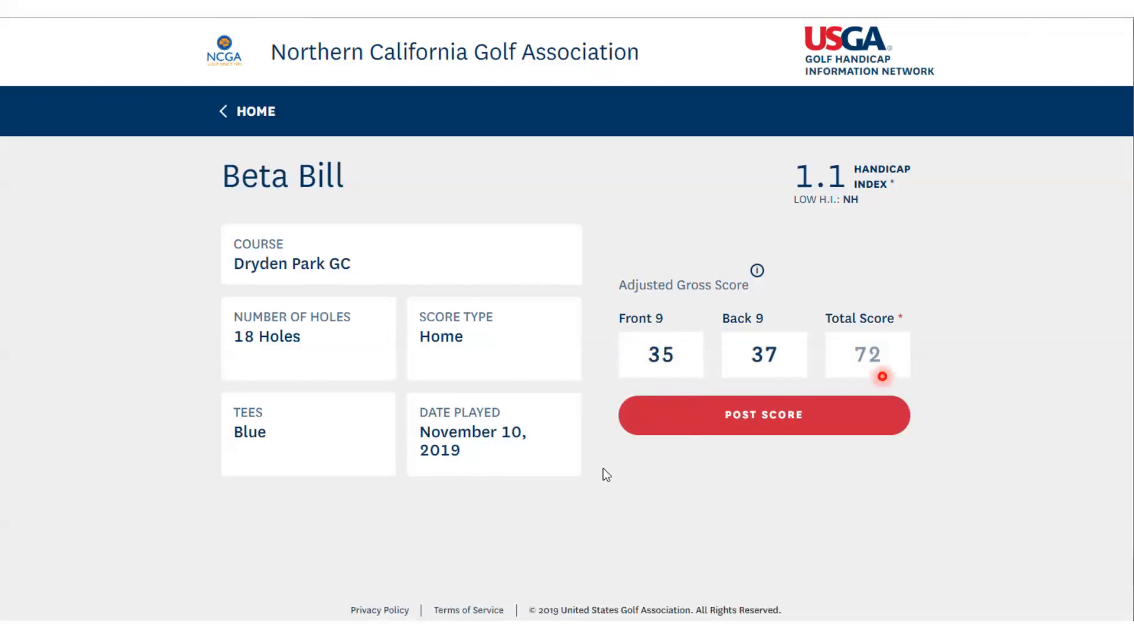
pyautogui.click(760, 418)
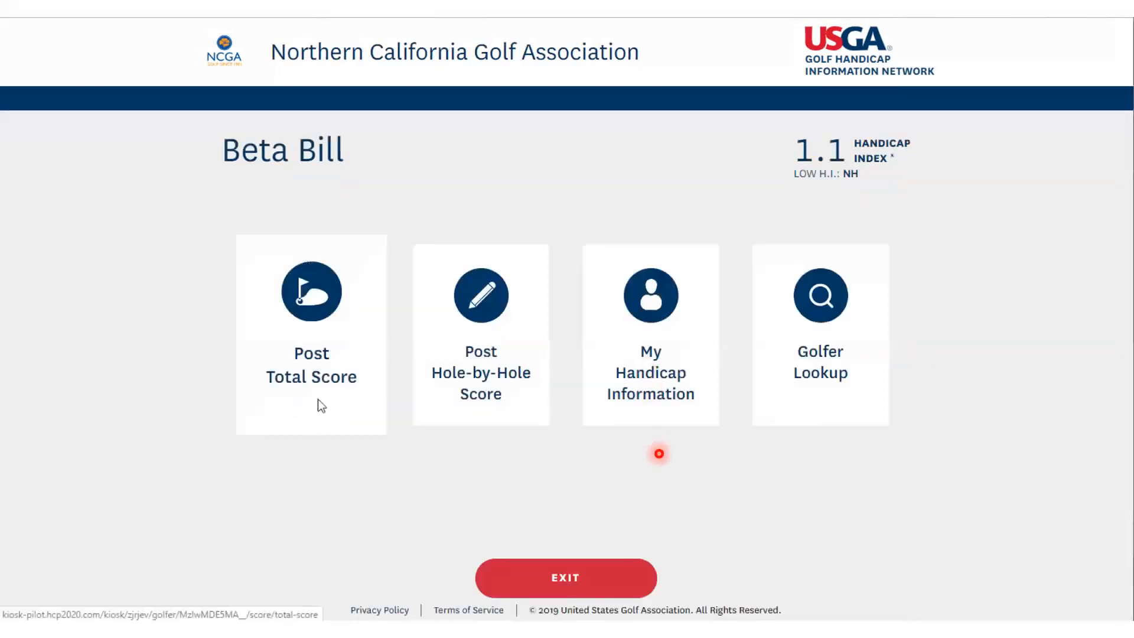
pyautogui.click(318, 400)
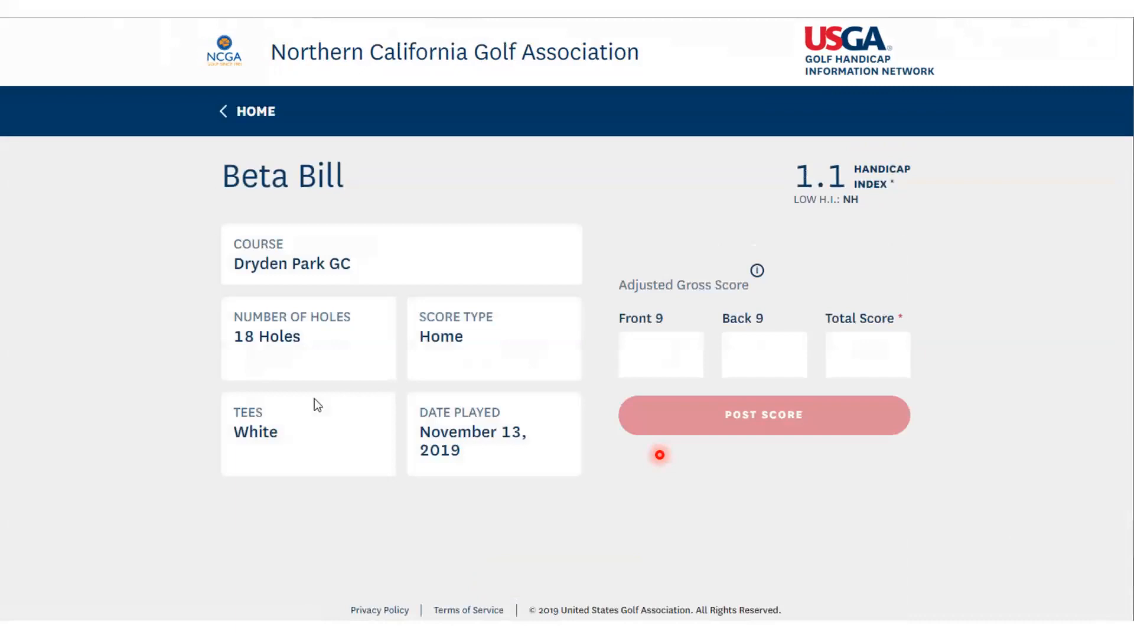
pyautogui.click(304, 357)
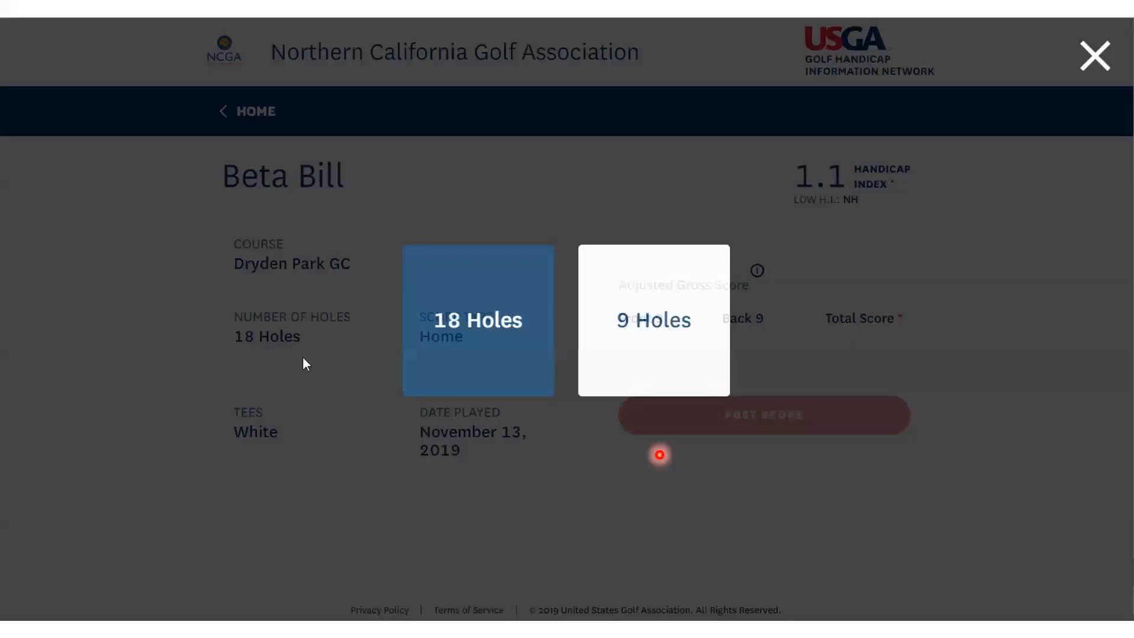
pyautogui.click(442, 344)
pyautogui.click(313, 419)
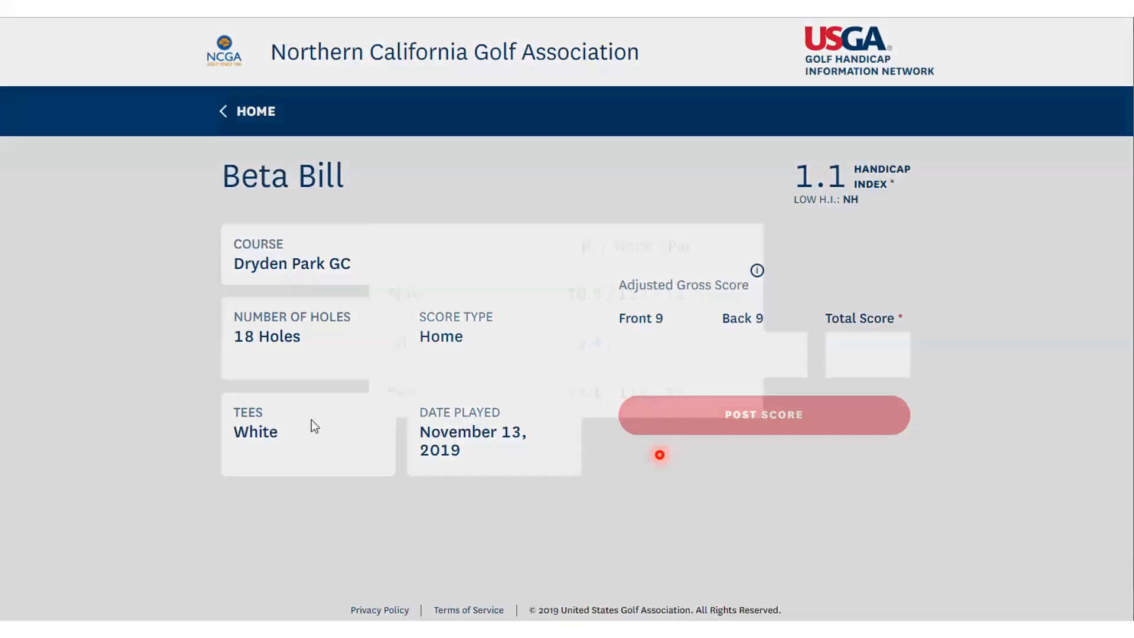
pyautogui.click(420, 300)
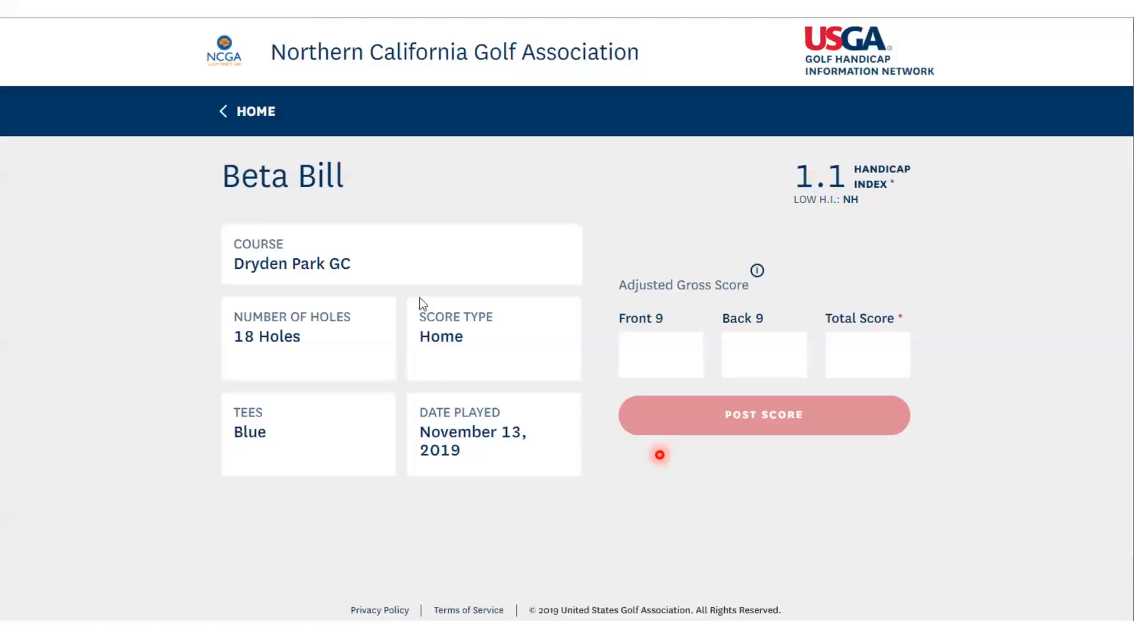
pyautogui.click(491, 449)
pyautogui.click(387, 389)
pyautogui.click(633, 359)
pyautogui.write('3')
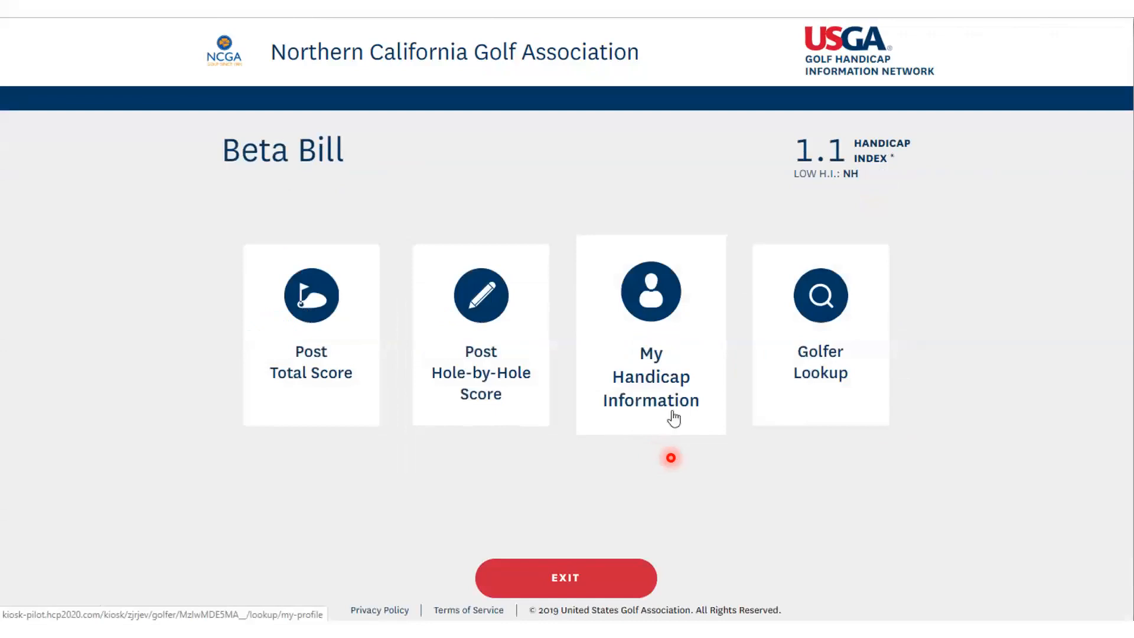
# Open the golfer's handicap information and view the Dryden Park GC course handicaps for 9 holes and for 18 holes
pyautogui.click(673, 417)
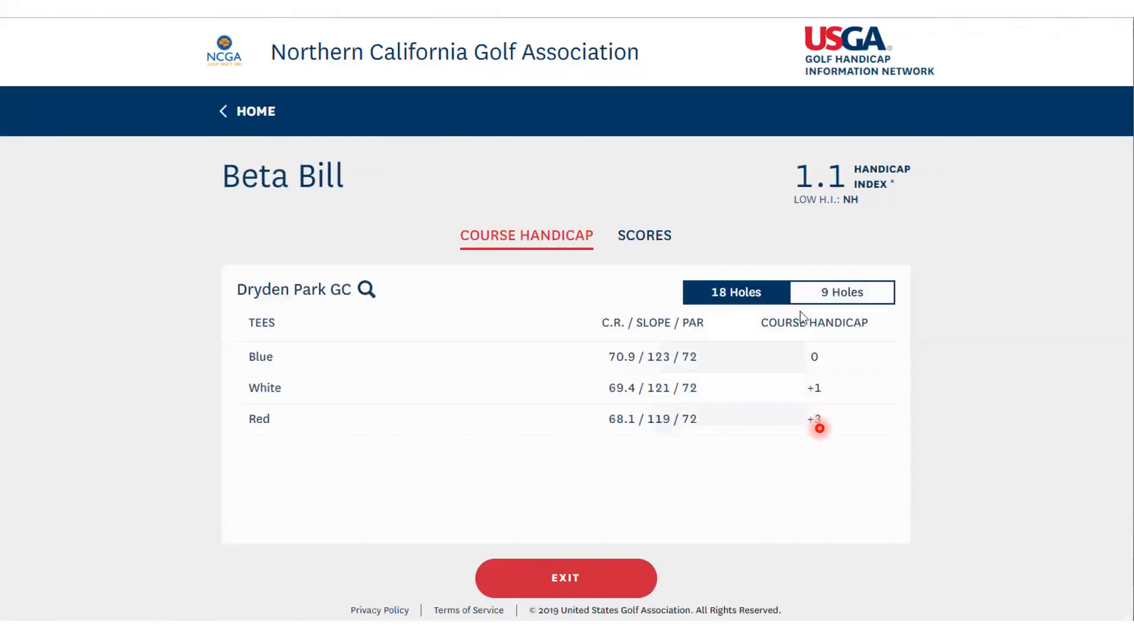
pyautogui.click(850, 300)
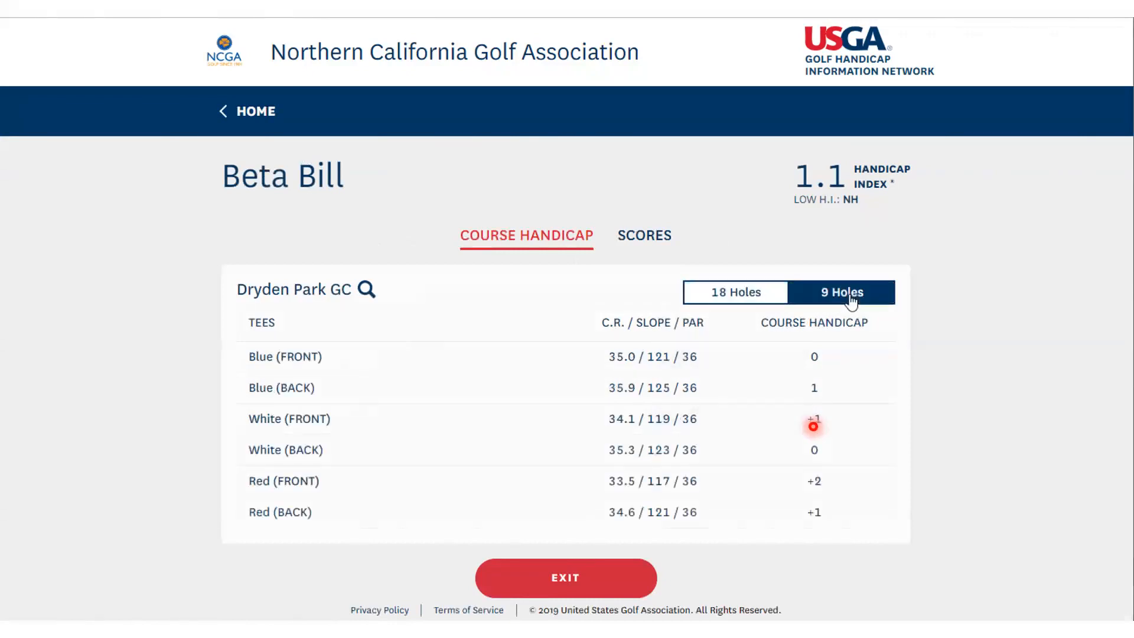
pyautogui.click(753, 305)
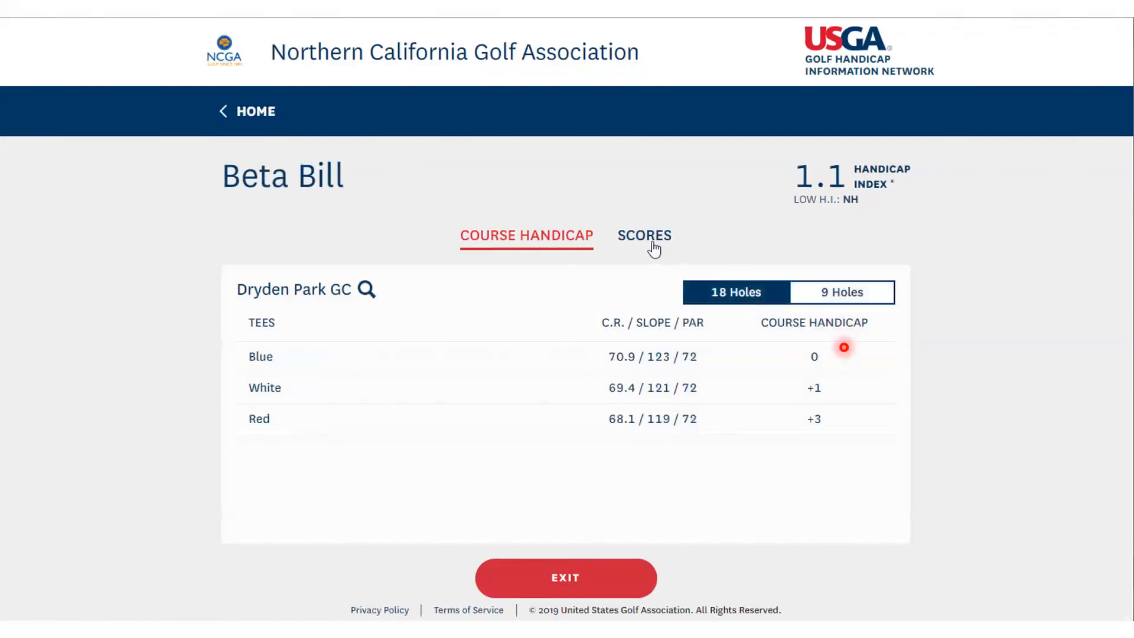
# Review the golfer's recent and revision scores, and return to the kiosk home page
pyautogui.click(651, 245)
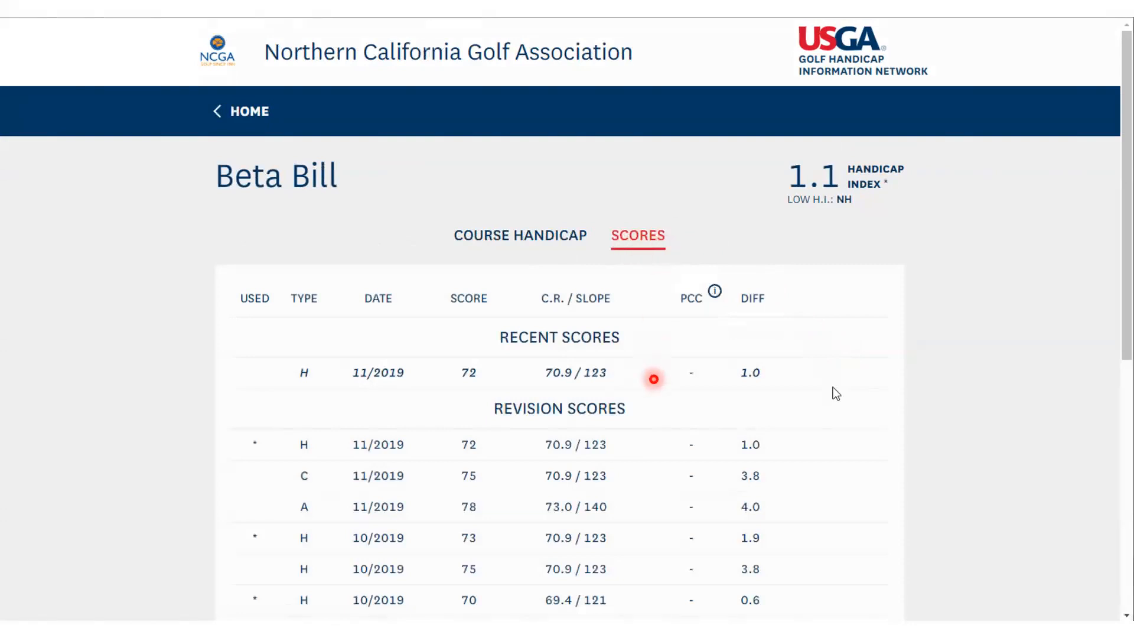
pyautogui.scroll(-5, 646, 355)
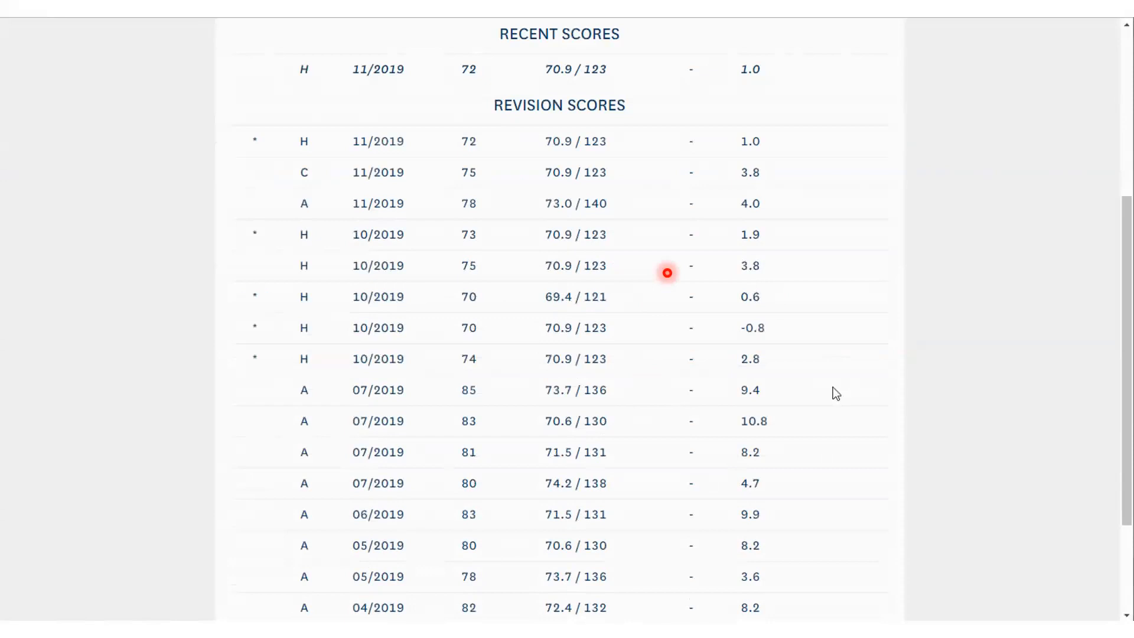
pyautogui.scroll(5, 666, 272)
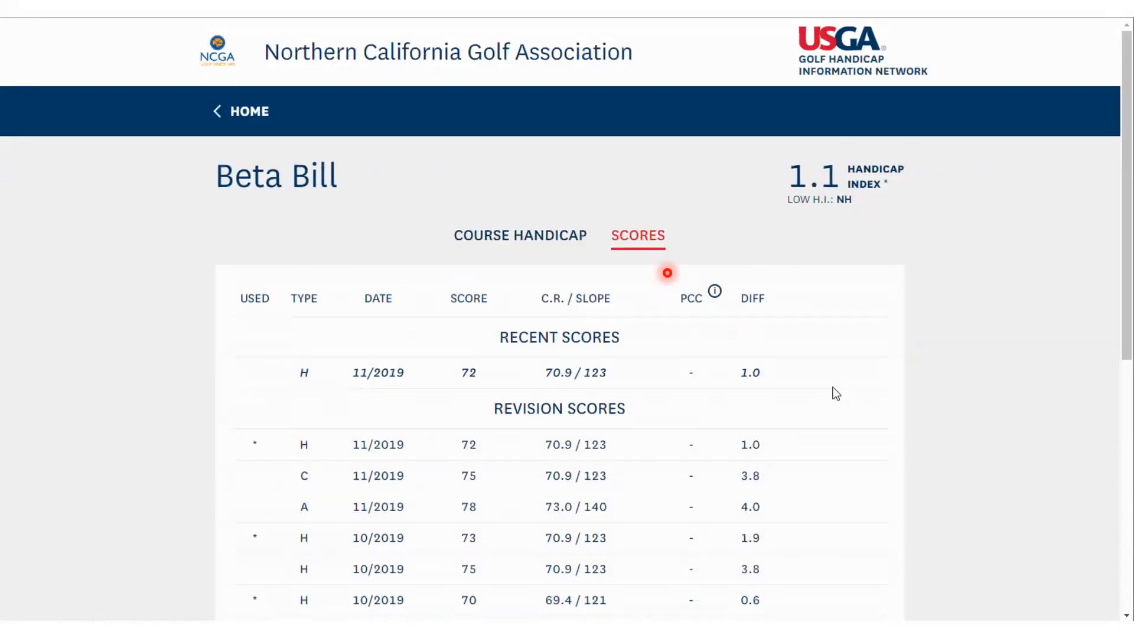
pyautogui.click(258, 113)
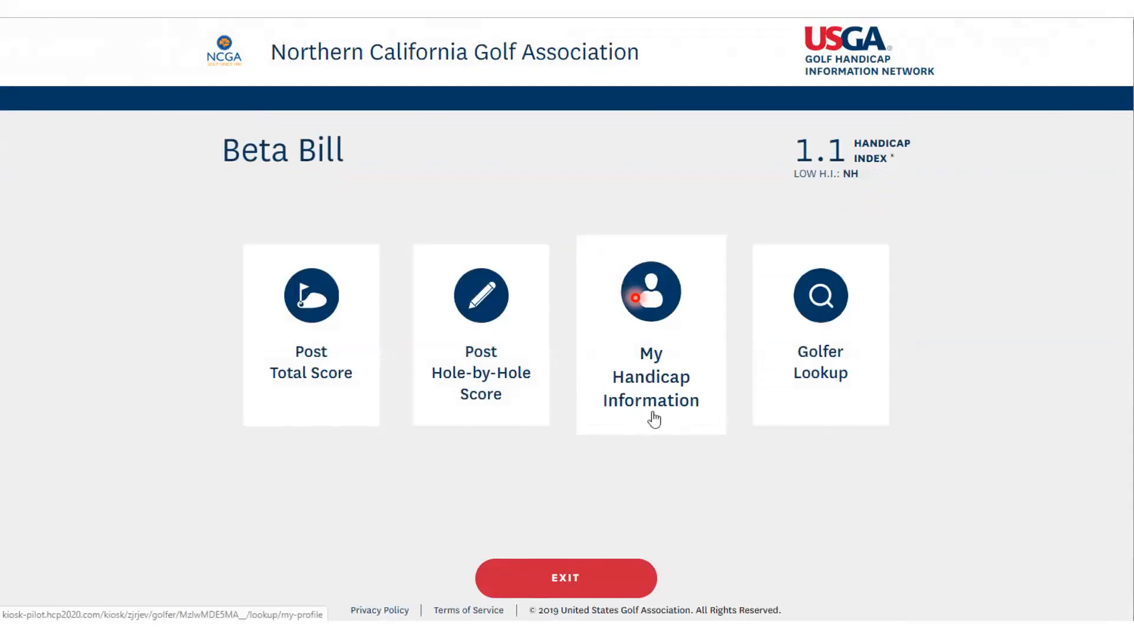
# Reopen the golfer's handicap information and switch the course handicap table to 9 holes and back to 18 holes
pyautogui.click(673, 417)
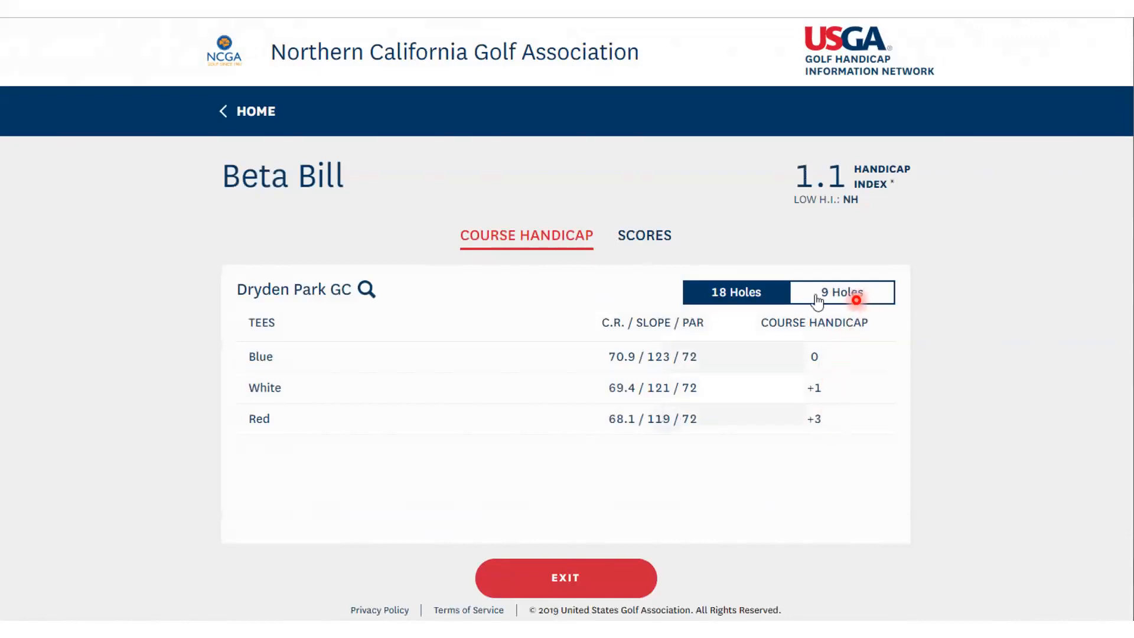
pyautogui.click(839, 299)
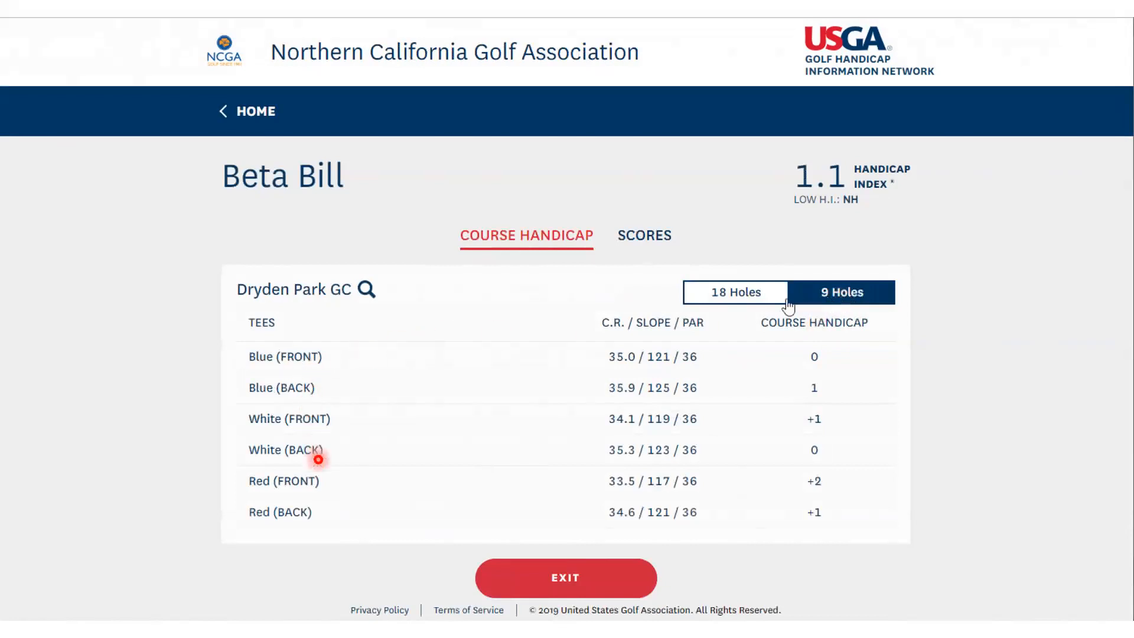
pyautogui.click(753, 305)
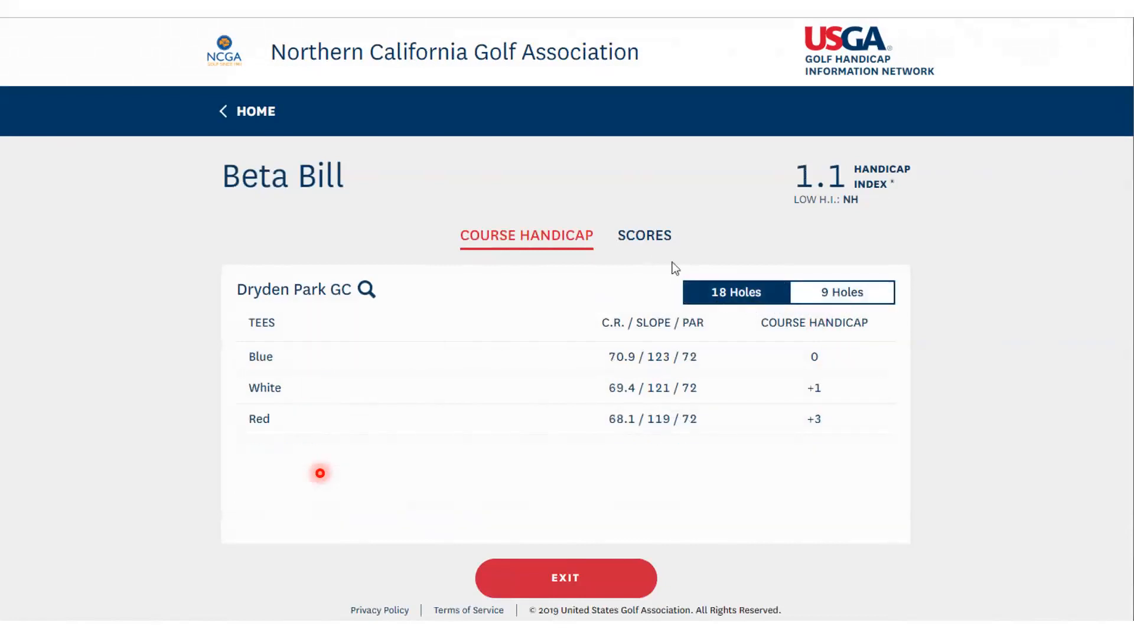